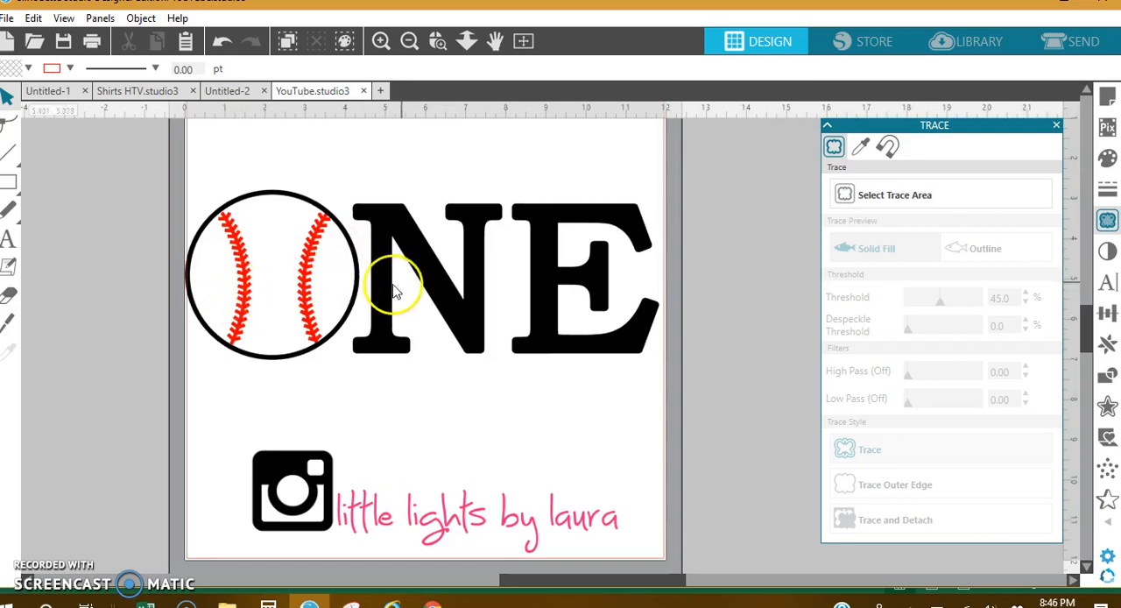
Move the finished ONE baseball design off the page to clear the work area
{"action": "mouse_move", "coordinate": [482, 354]}
{"action": "left_mouse_down"}
{"action": "mouse_move", "coordinate": [814, 463]}
{"action": "mouse_move", "coordinate": [916, 432]}
{"action": "left_mouse_up"}
{"action": "left_click", "coordinate": [555, 475]}
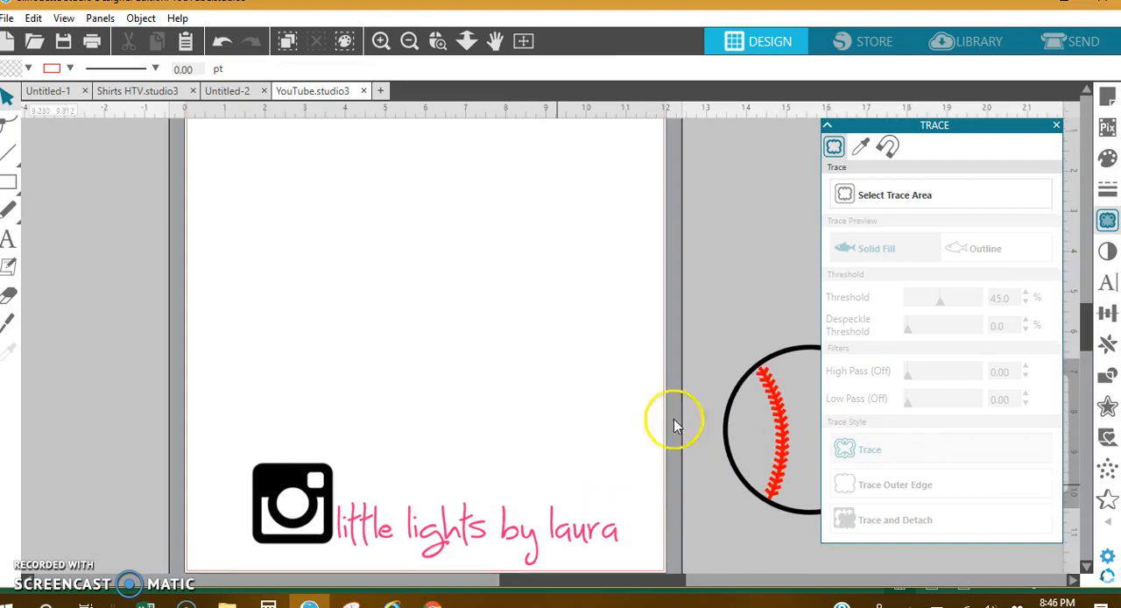
Insert the baseball design from Recent Downloads in the library and enlarge it to about 6.9 in across on the page
{"action": "left_click", "coordinate": [968, 46]}
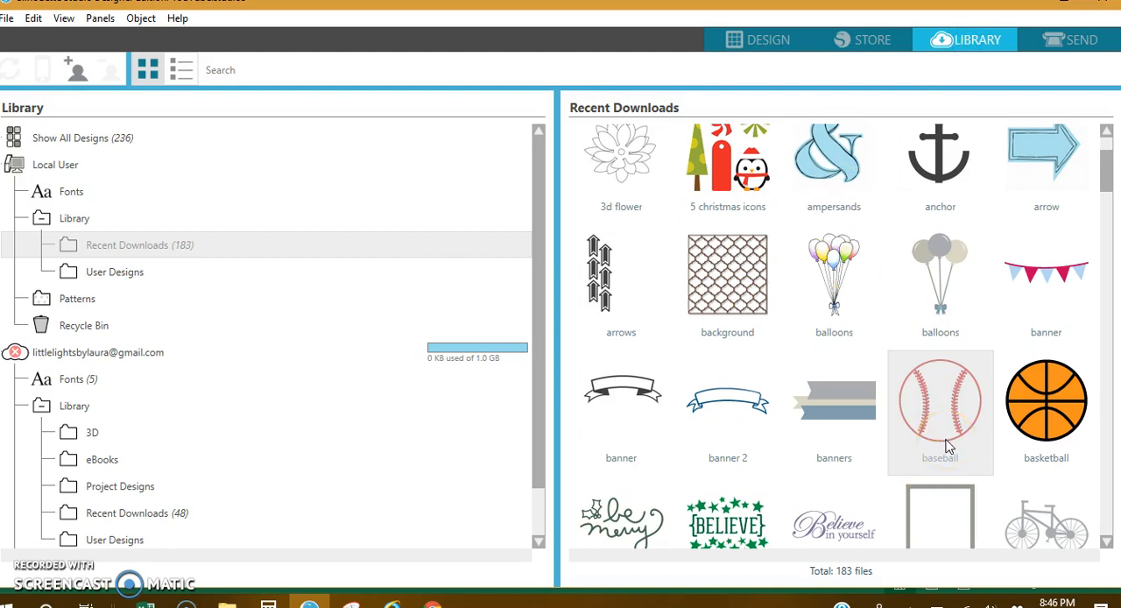
{"action": "double_click", "coordinate": [944, 444]}
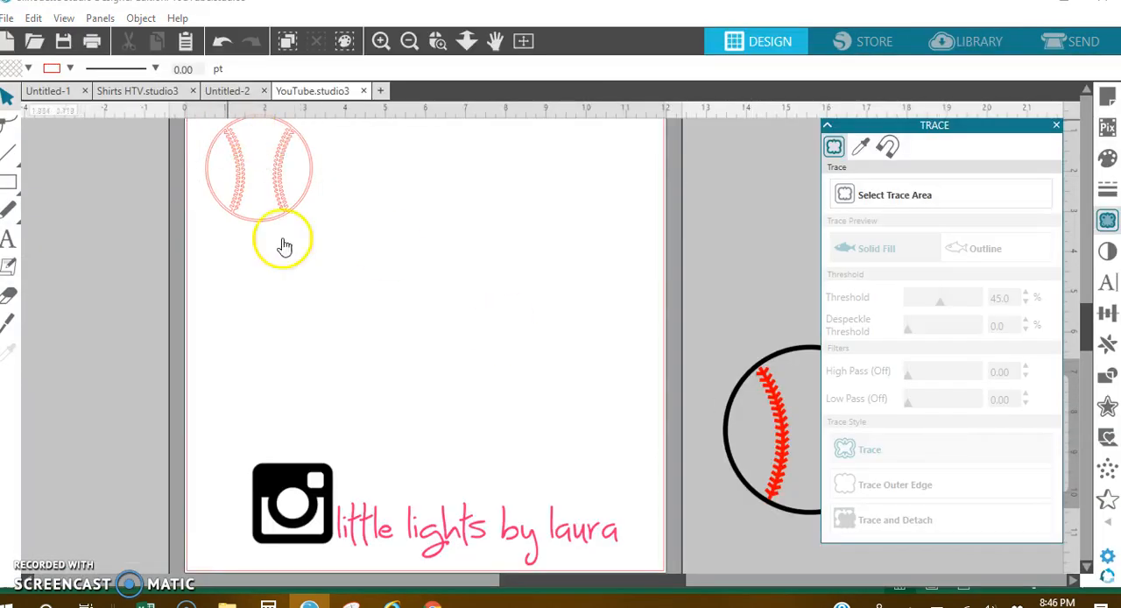
{"action": "left_click_drag", "start_coordinate": [292, 207], "coordinate": [553, 406]}
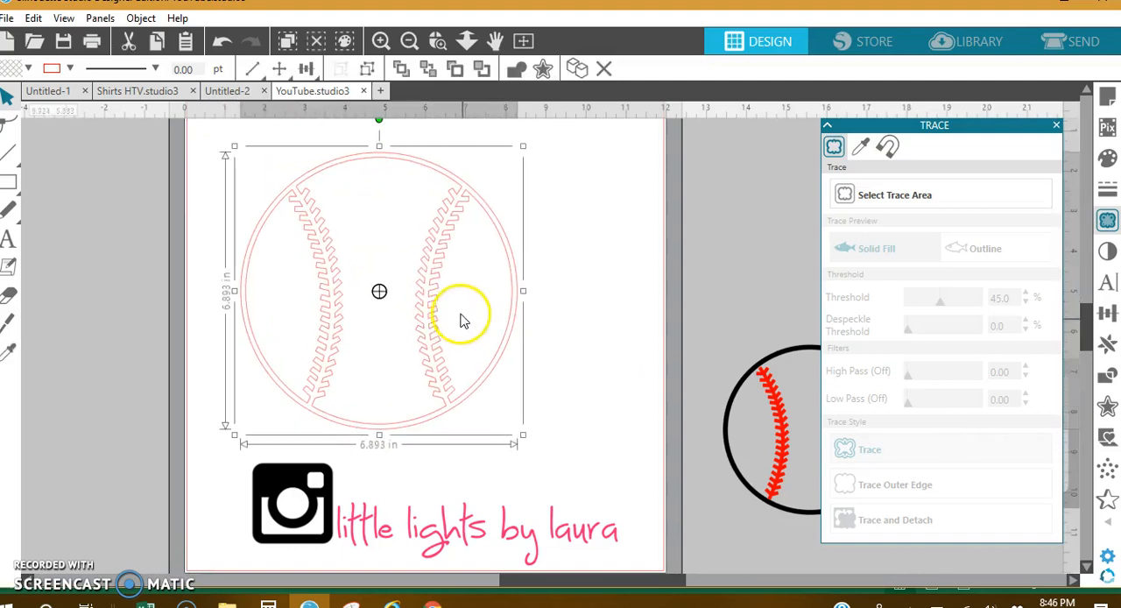
{"action": "left_click_drag", "start_coordinate": [427, 308], "coordinate": [433, 295]}
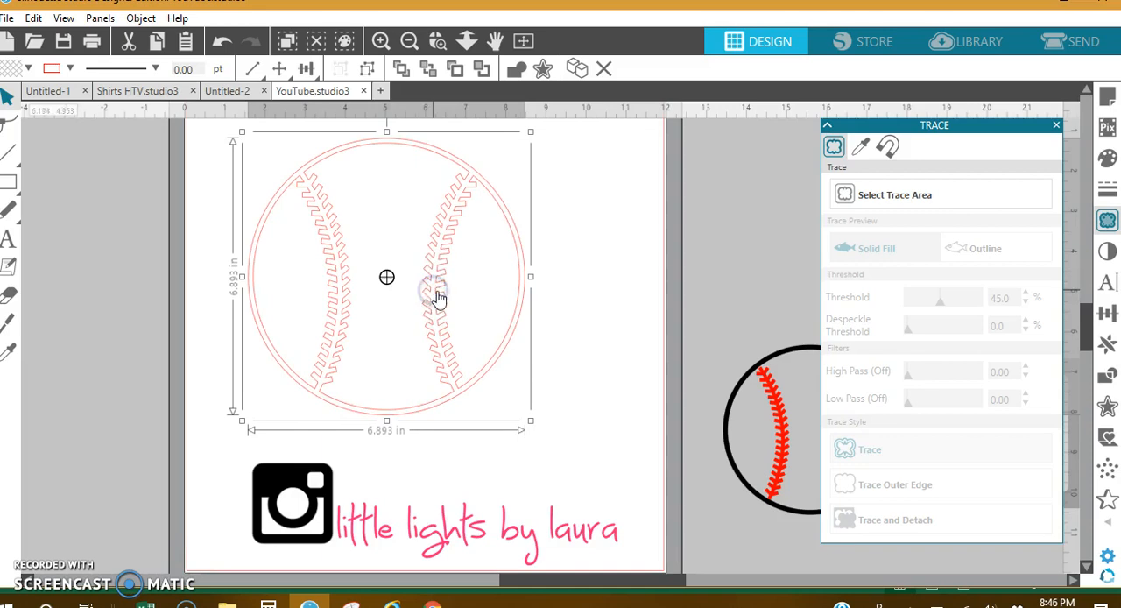
Duplicate the baseball outline and place the copy off the page beside the original
{"action": "right_click", "coordinate": [520, 269]}
{"action": "left_click", "coordinate": [548, 273]}
{"action": "left_click_drag", "start_coordinate": [540, 278], "coordinate": [893, 193]}
{"action": "left_click", "coordinate": [495, 269]}
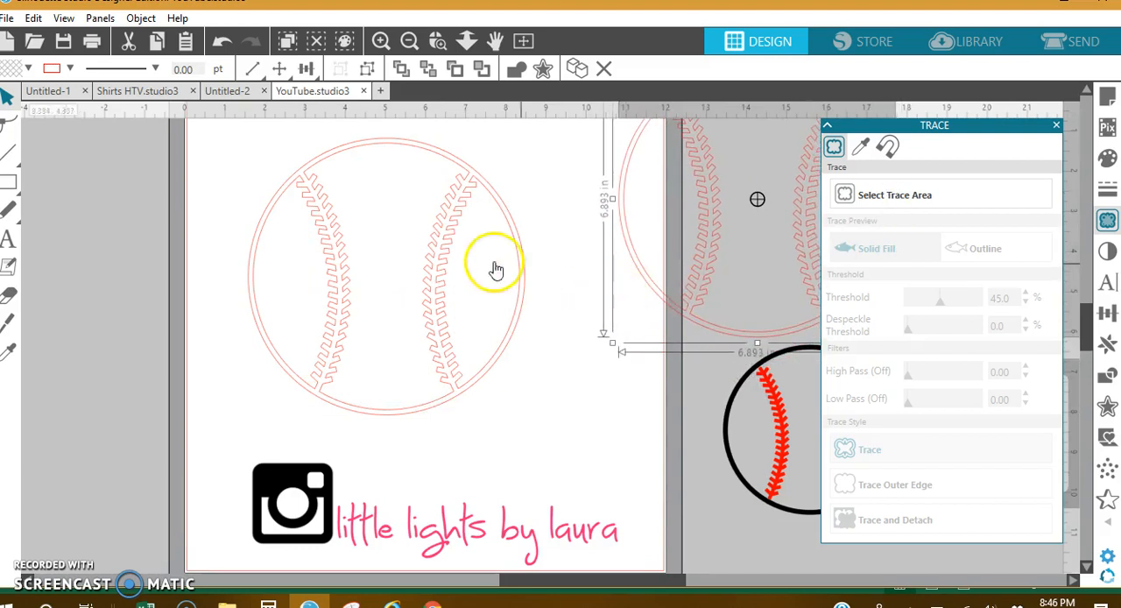
Fill the original baseball on the page with black
{"action": "left_click", "coordinate": [517, 243]}
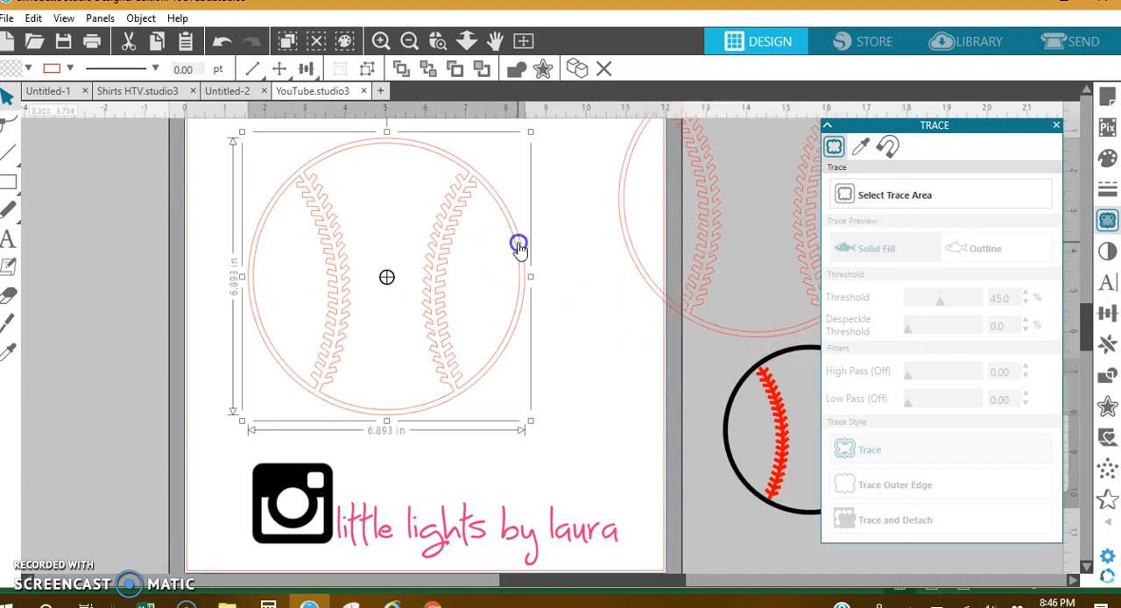
{"action": "left_click", "coordinate": [1107, 158]}
{"action": "left_click", "coordinate": [943, 208]}
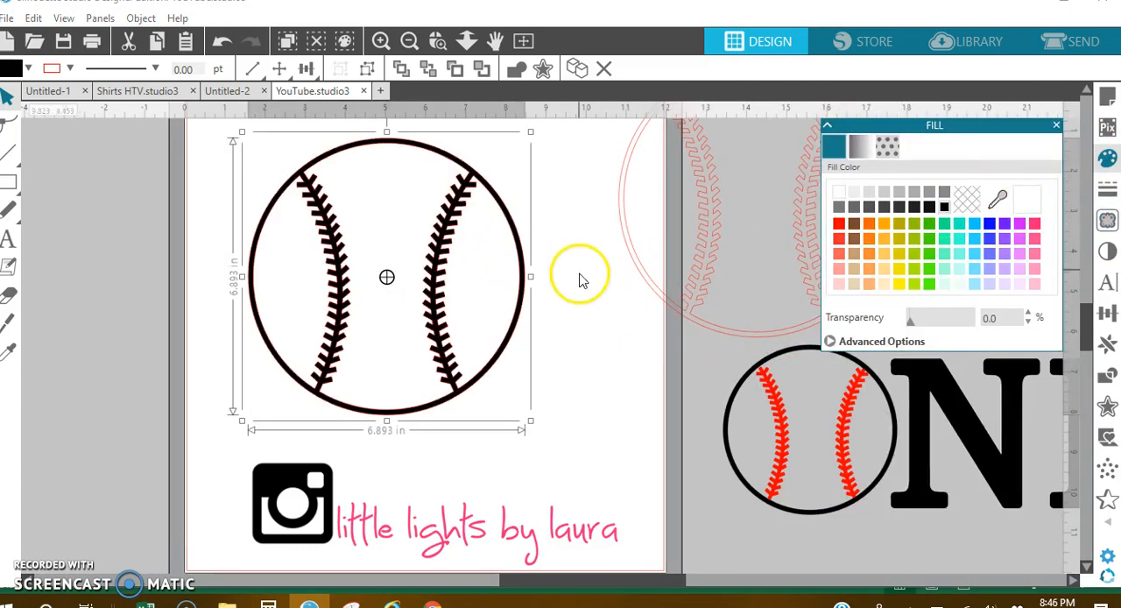
{"action": "left_click", "coordinate": [559, 292]}
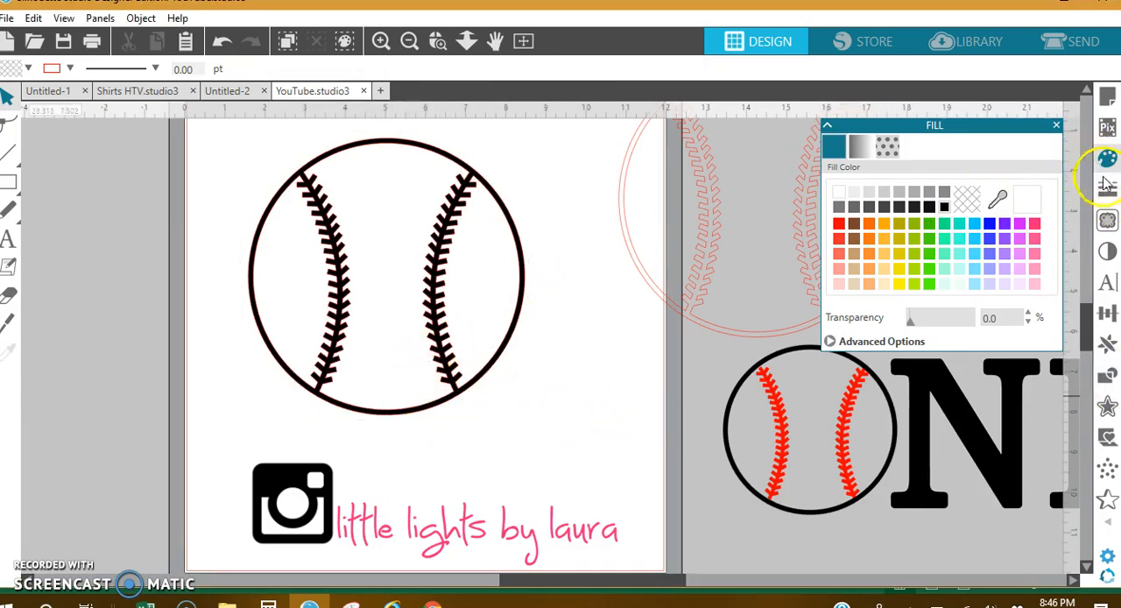
Trace an area of about 4.9 by 7.3 in covering both stitch lines, and move the black baseball off the traced lines
{"action": "left_click", "coordinate": [1107, 221]}
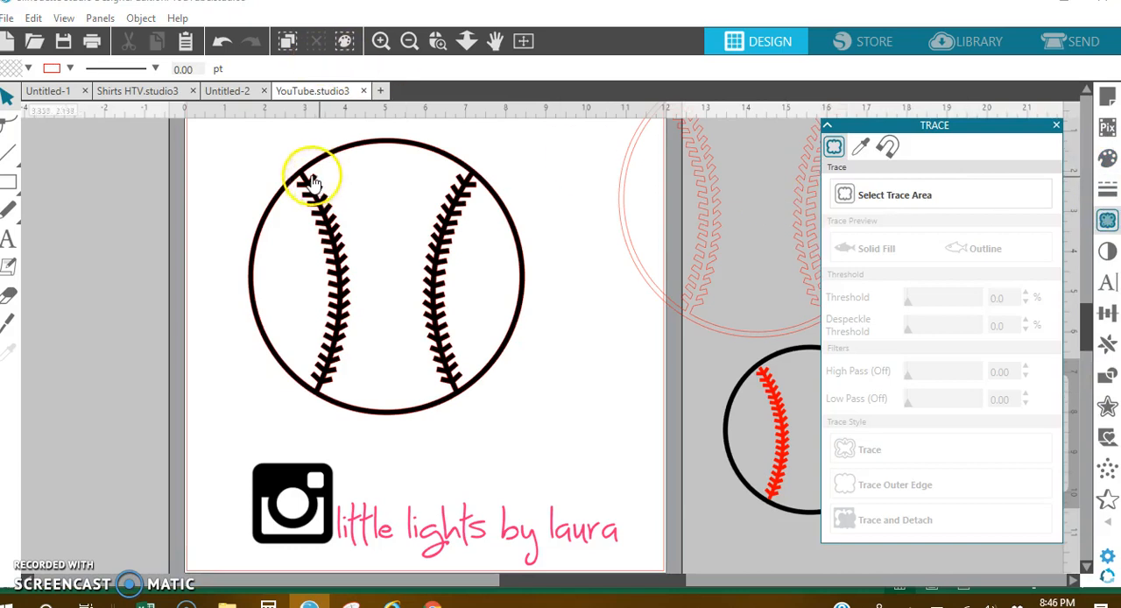
{"action": "left_click", "coordinate": [861, 194]}
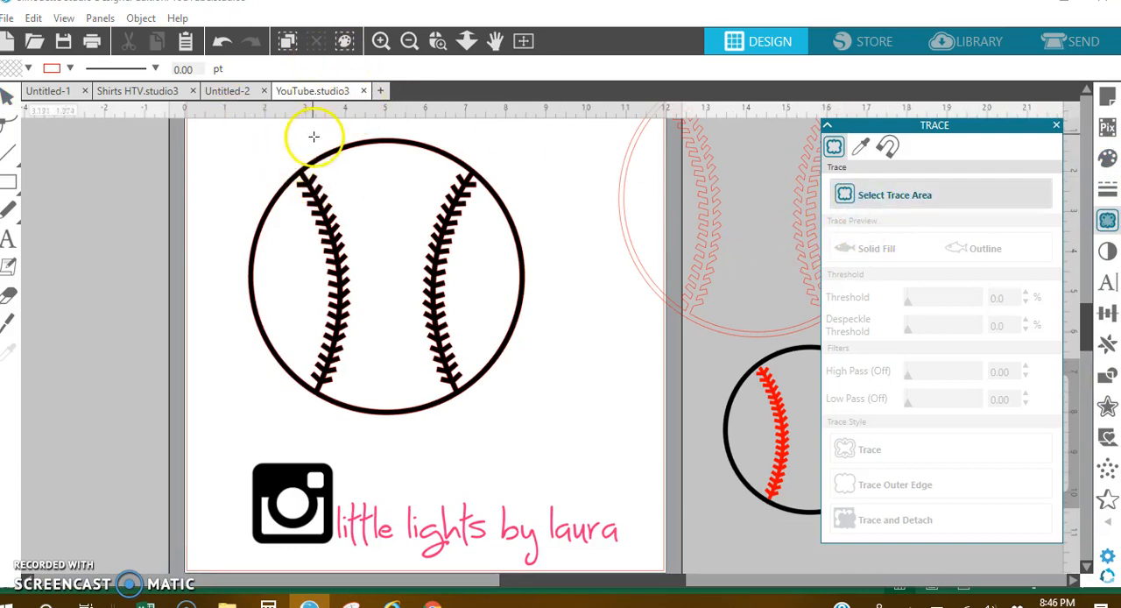
{"action": "mouse_move", "coordinate": [285, 132]}
{"action": "left_mouse_down"}
{"action": "mouse_move", "coordinate": [393, 148]}
{"action": "mouse_move", "coordinate": [503, 268]}
{"action": "mouse_move", "coordinate": [481, 400]}
{"action": "mouse_move", "coordinate": [491, 423]}
{"action": "mouse_move", "coordinate": [480, 424]}
{"action": "left_mouse_up"}
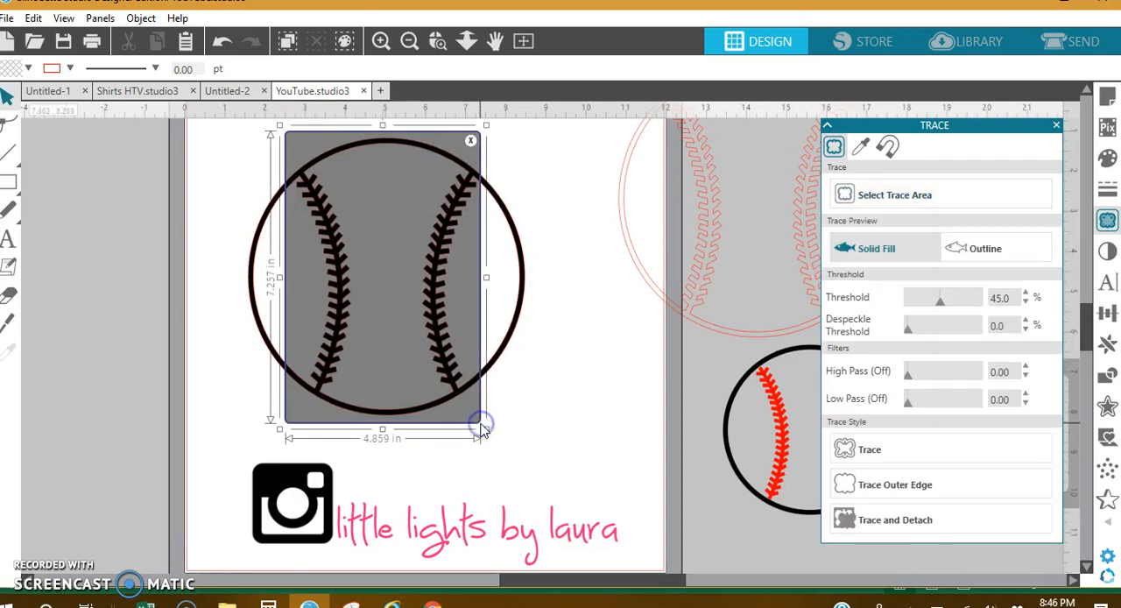
{"action": "left_click", "coordinate": [918, 450]}
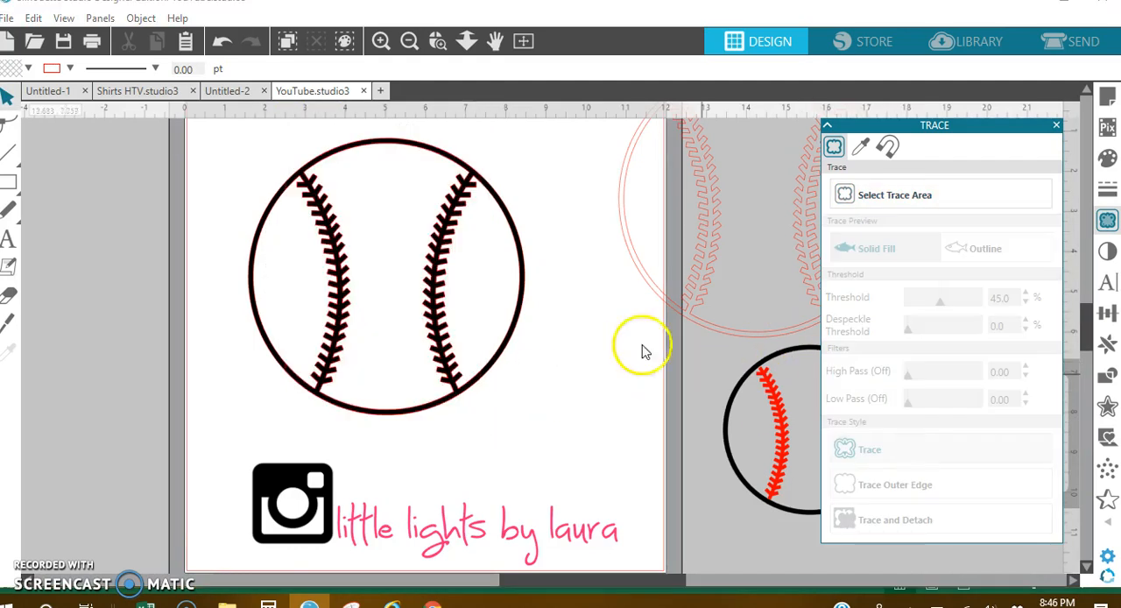
{"action": "left_click_drag", "start_coordinate": [520, 267], "coordinate": [246, 264]}
Cut the upper ends of both traced stitch lines free from the top arc with the solid straight Knife
{"action": "left_click", "coordinate": [438, 41]}
{"action": "left_click", "coordinate": [317, 188]}
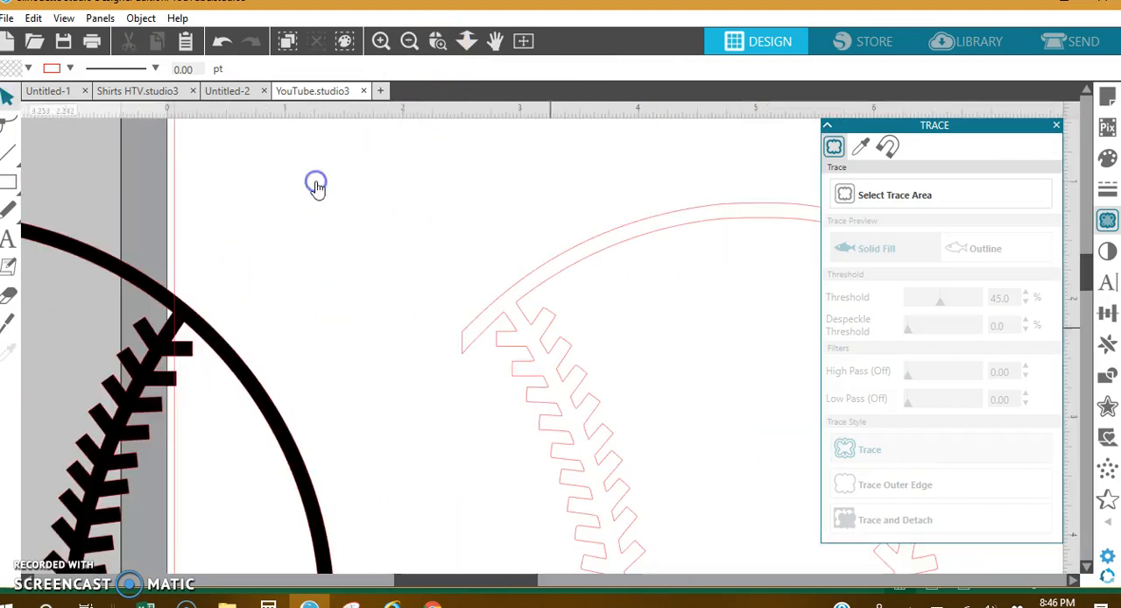
{"action": "left_click", "coordinate": [8, 321]}
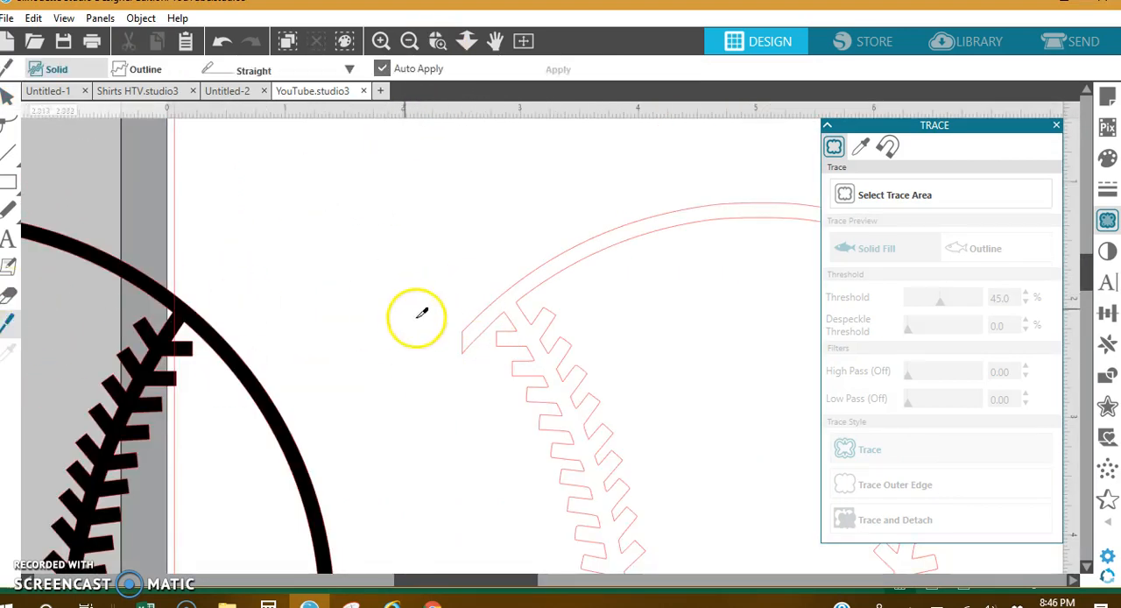
{"action": "left_click_drag", "start_coordinate": [499, 319], "coordinate": [531, 294]}
{"action": "left_click_drag", "start_coordinate": [506, 590], "coordinate": [608, 583]}
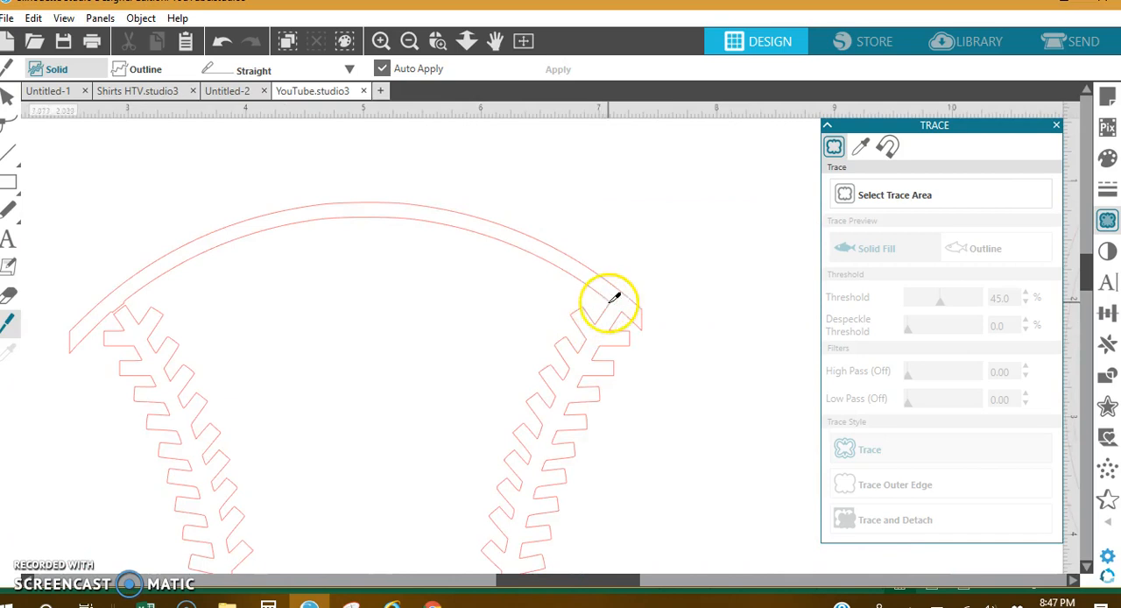
{"action": "left_click_drag", "start_coordinate": [605, 301], "coordinate": [646, 372]}
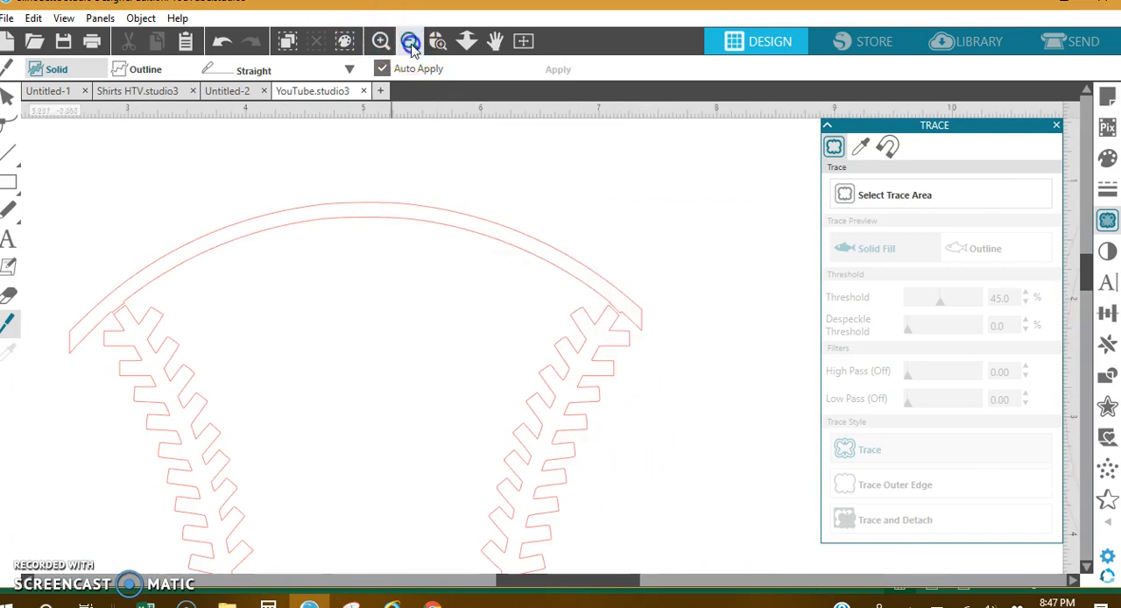
Cut the lower ends of both traced stitch lines free from the bottom arc with the Knife
{"action": "left_click", "coordinate": [411, 45]}
{"action": "scroll", "coordinate": [517, 378], "scroll_direction": "down", "scroll_amount": 1}
{"action": "scroll", "coordinate": [518, 377], "scroll_direction": "down", "scroll_amount": 10}
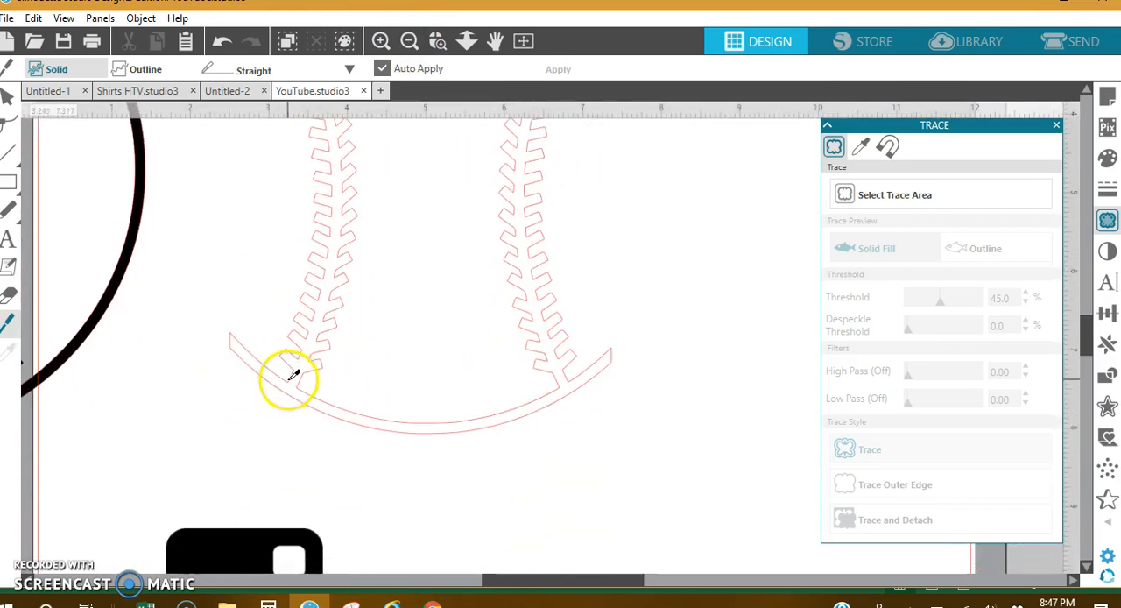
{"action": "left_click_drag", "start_coordinate": [289, 378], "coordinate": [301, 388]}
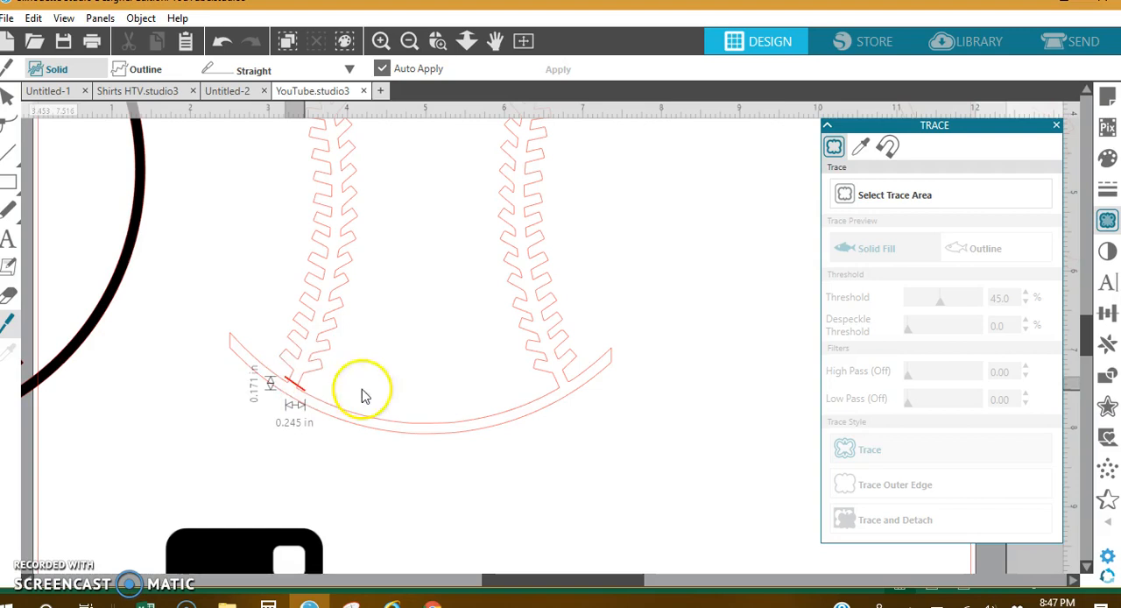
{"action": "left_click_drag", "start_coordinate": [553, 382], "coordinate": [572, 376]}
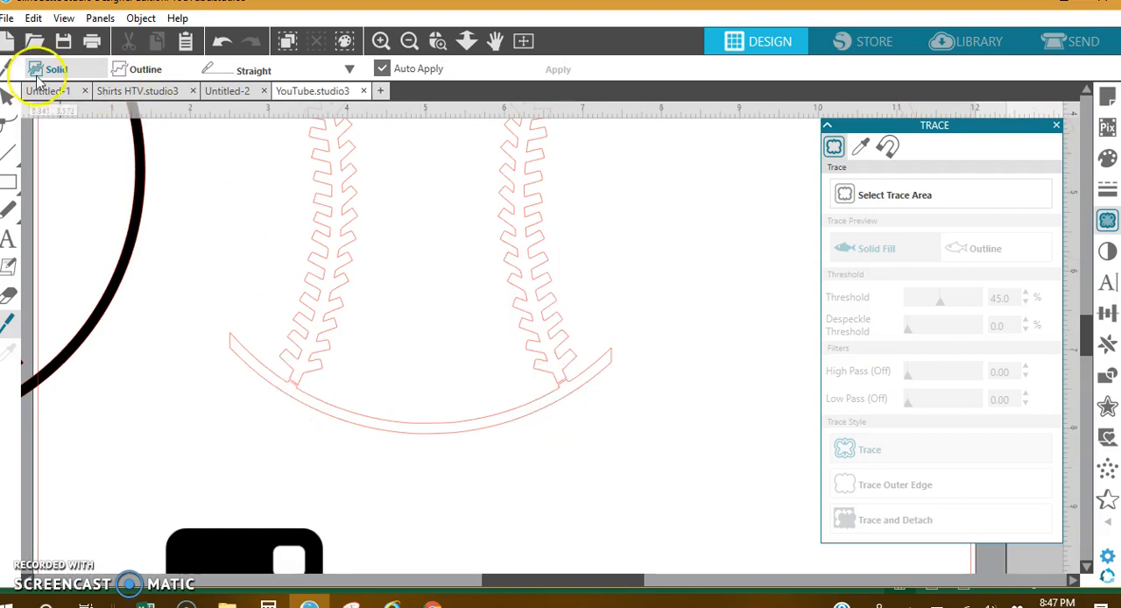
Delete the leftover bottom and top arcs of the trace, leaving only the two stitch lines
{"action": "left_click", "coordinate": [10, 99]}
{"action": "left_click", "coordinate": [444, 435]}
{"action": "key", "text": "Delete"}
{"action": "scroll", "coordinate": [443, 482], "scroll_direction": "up", "scroll_amount": 5}
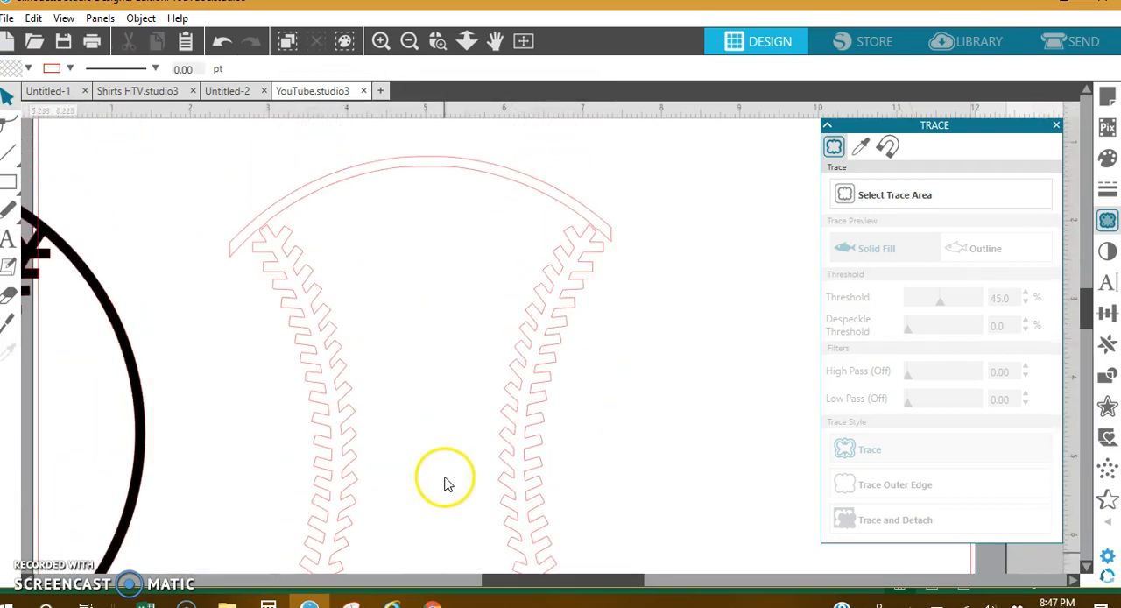
{"action": "left_click", "coordinate": [439, 169]}
{"action": "key", "text": "Delete"}
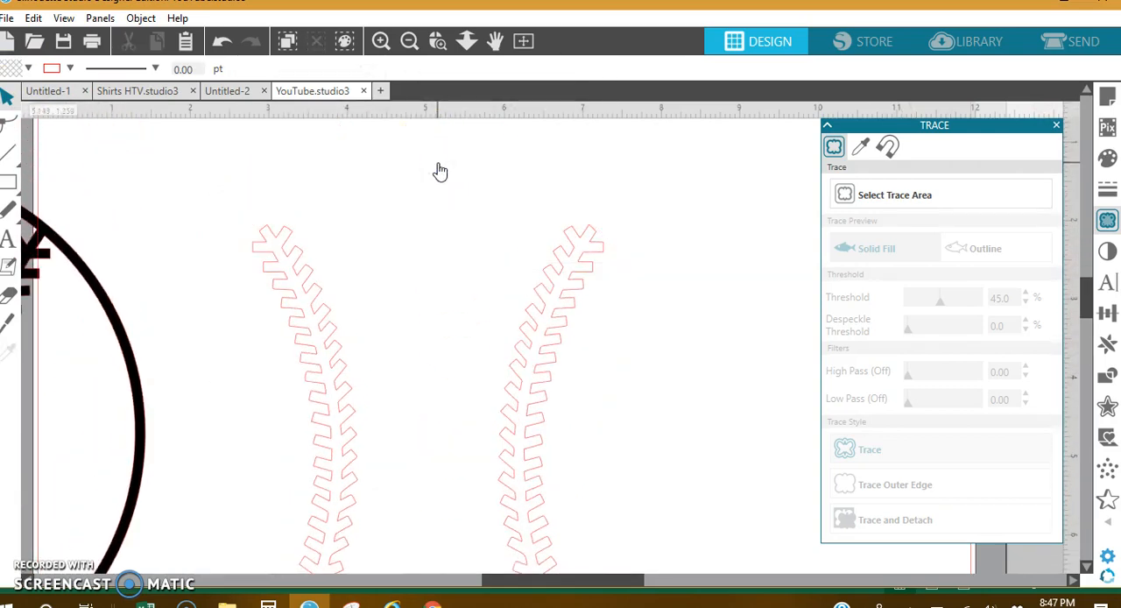
Shift the unfilled baseball copy clear of the stitch lines and group the two stitch lines together
{"action": "left_click", "coordinate": [408, 39]}
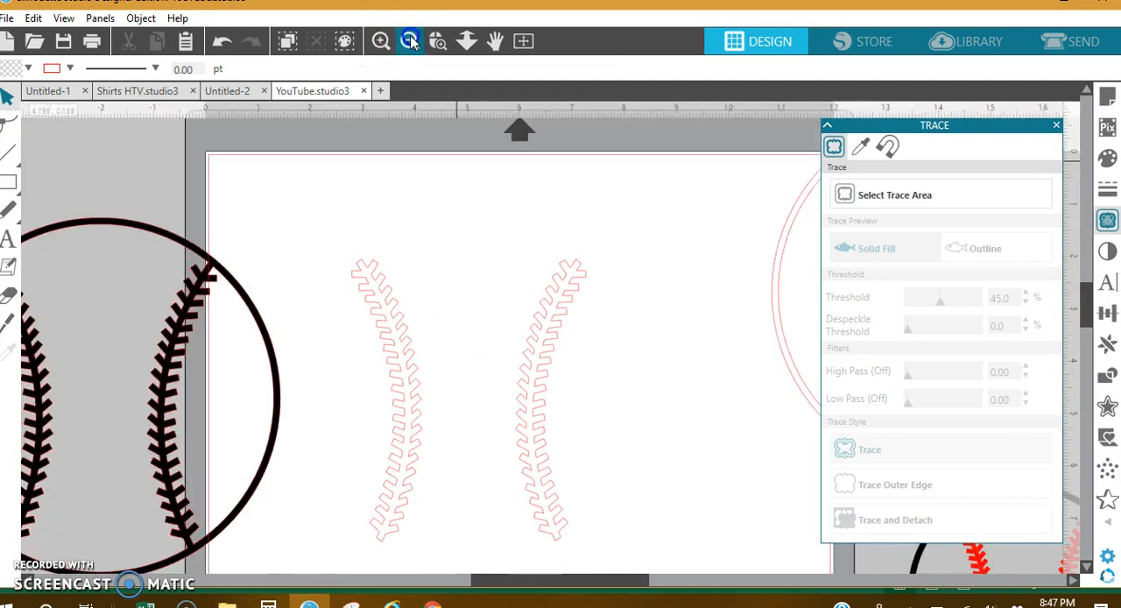
{"action": "left_click", "coordinate": [408, 41]}
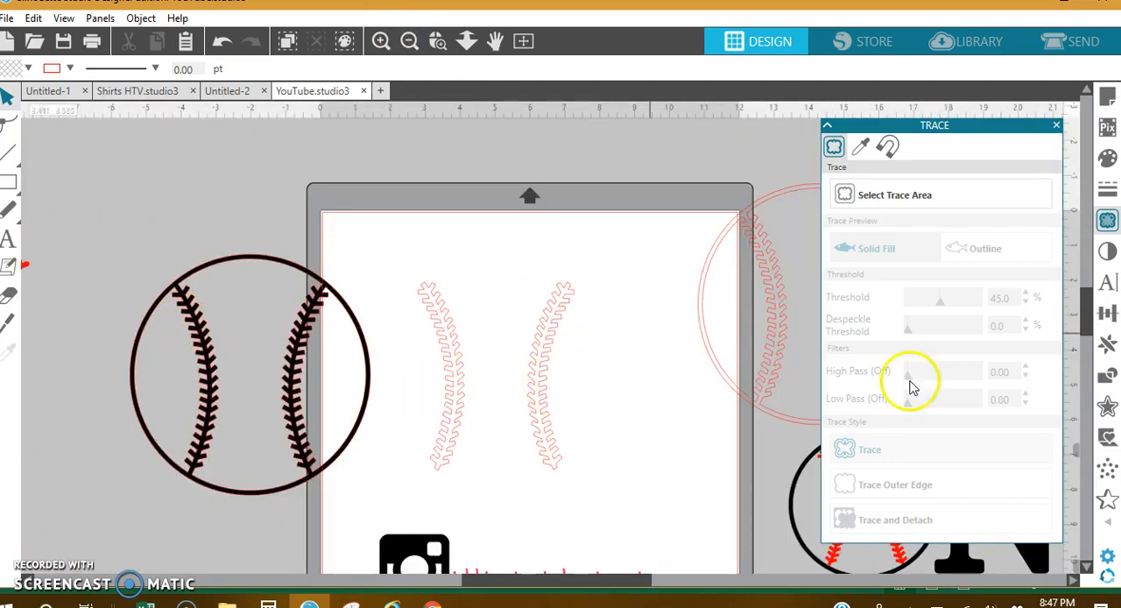
{"action": "mouse_move", "coordinate": [712, 362]}
{"action": "left_mouse_down"}
{"action": "mouse_move", "coordinate": [671, 292]}
{"action": "mouse_move", "coordinate": [565, 234]}
{"action": "left_mouse_up"}
{"action": "left_click", "coordinate": [544, 402]}
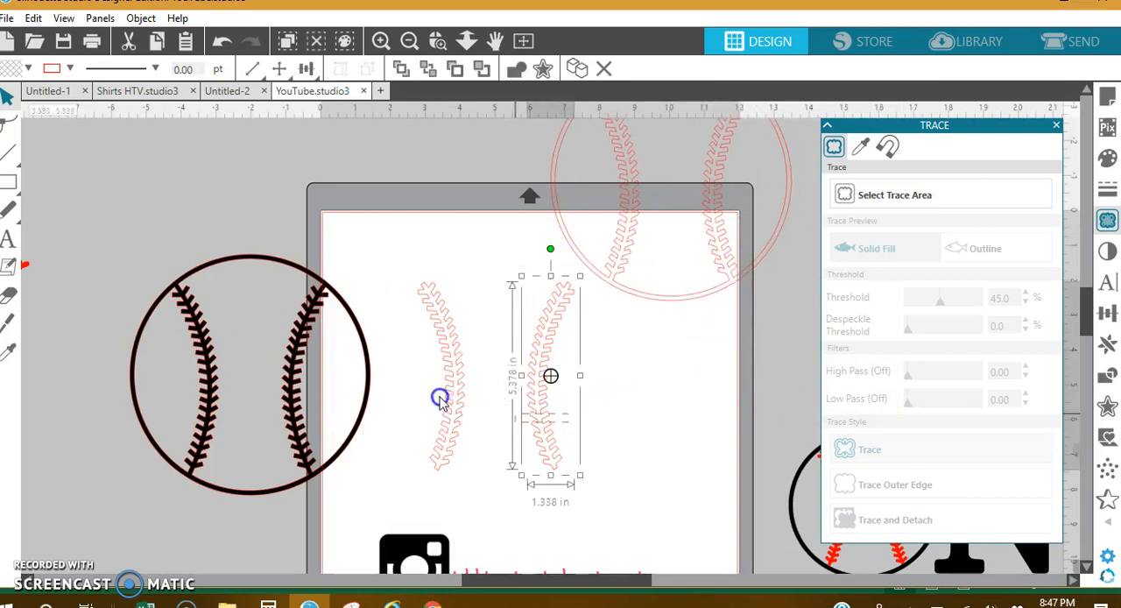
{"action": "left_click", "coordinate": [451, 397], "text": "shift"}
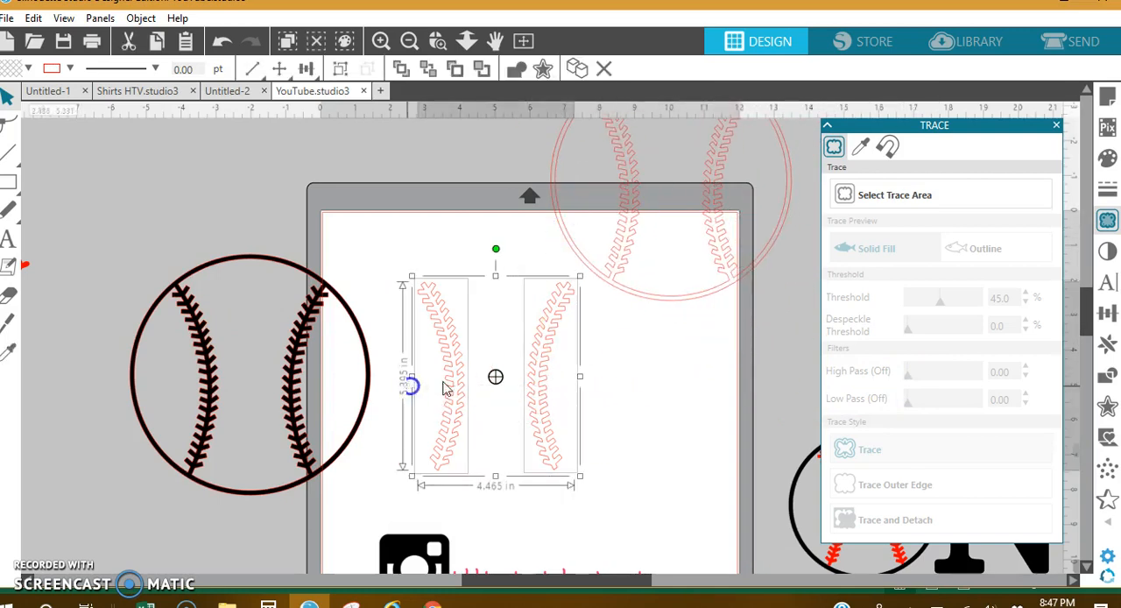
{"action": "right_click", "coordinate": [542, 376]}
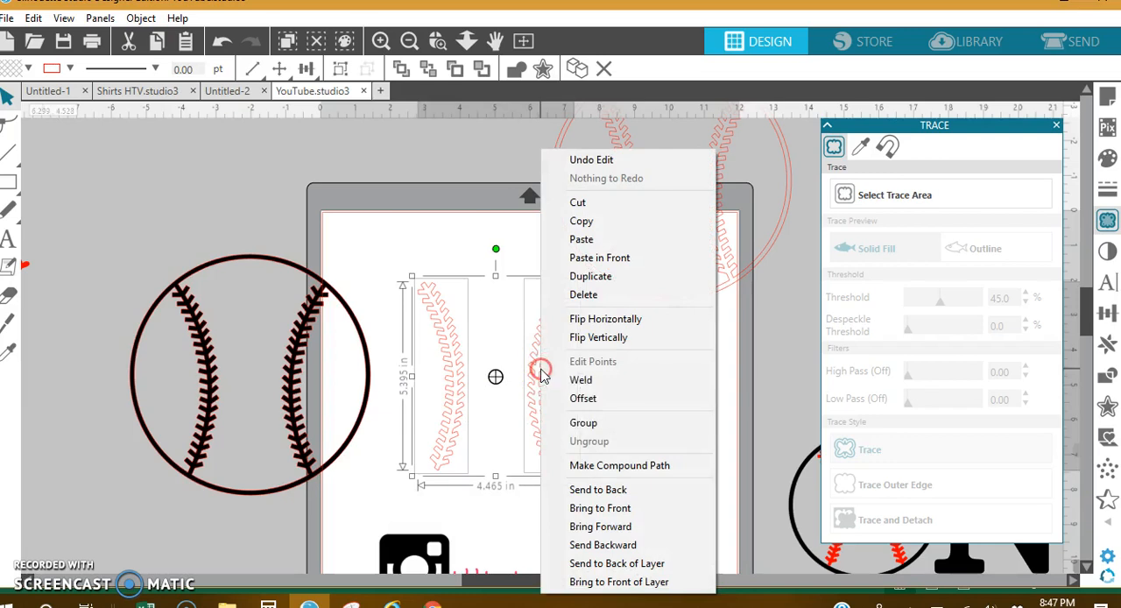
{"action": "left_click", "coordinate": [583, 423]}
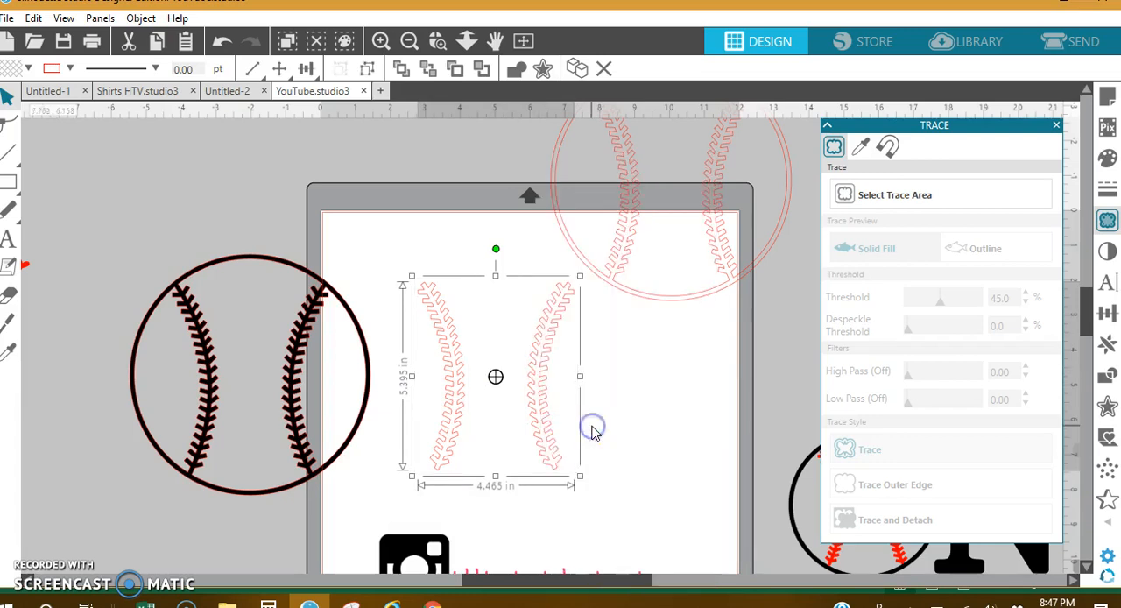
Fill the grouped stitches with red and move them off the page
{"action": "left_click", "coordinate": [1106, 160]}
{"action": "left_click", "coordinate": [839, 225]}
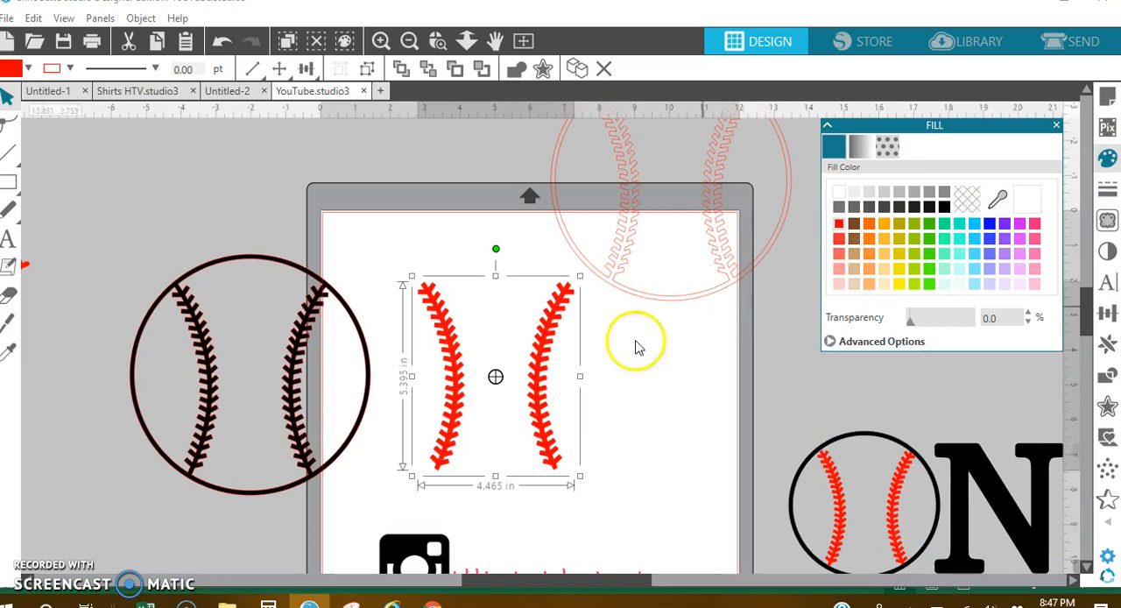
{"action": "left_click_drag", "start_coordinate": [525, 354], "coordinate": [192, 178]}
Bring the unfilled baseball copy onto the page and break it apart by ungrouping it and releasing its compound path
{"action": "left_click_drag", "start_coordinate": [672, 299], "coordinate": [555, 461]}
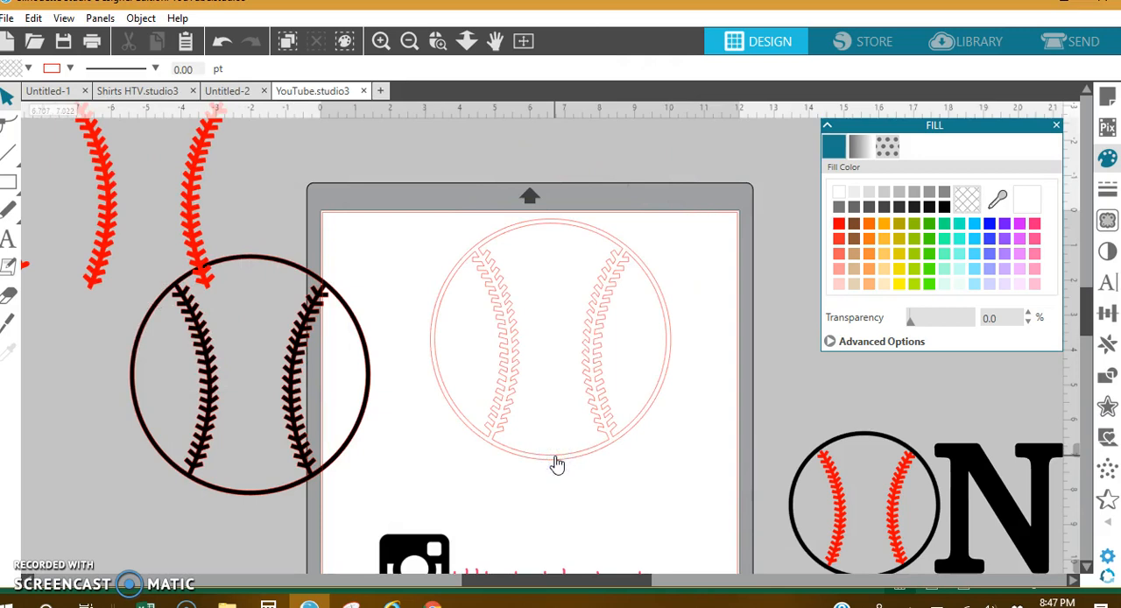
{"action": "right_click", "coordinate": [557, 464]}
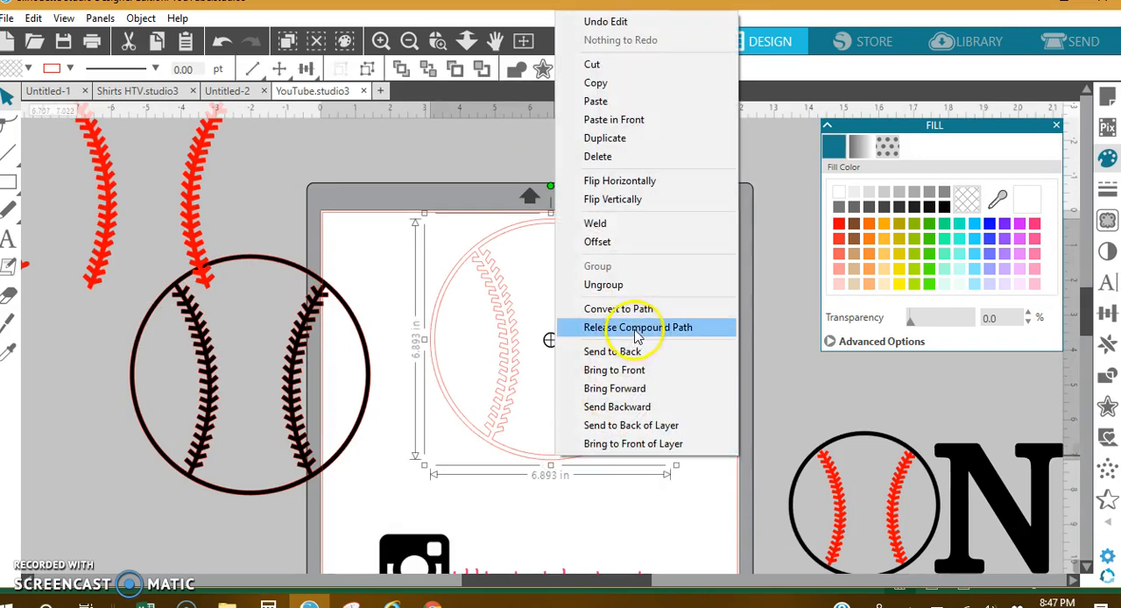
{"action": "left_click", "coordinate": [617, 285]}
{"action": "right_click", "coordinate": [596, 381]}
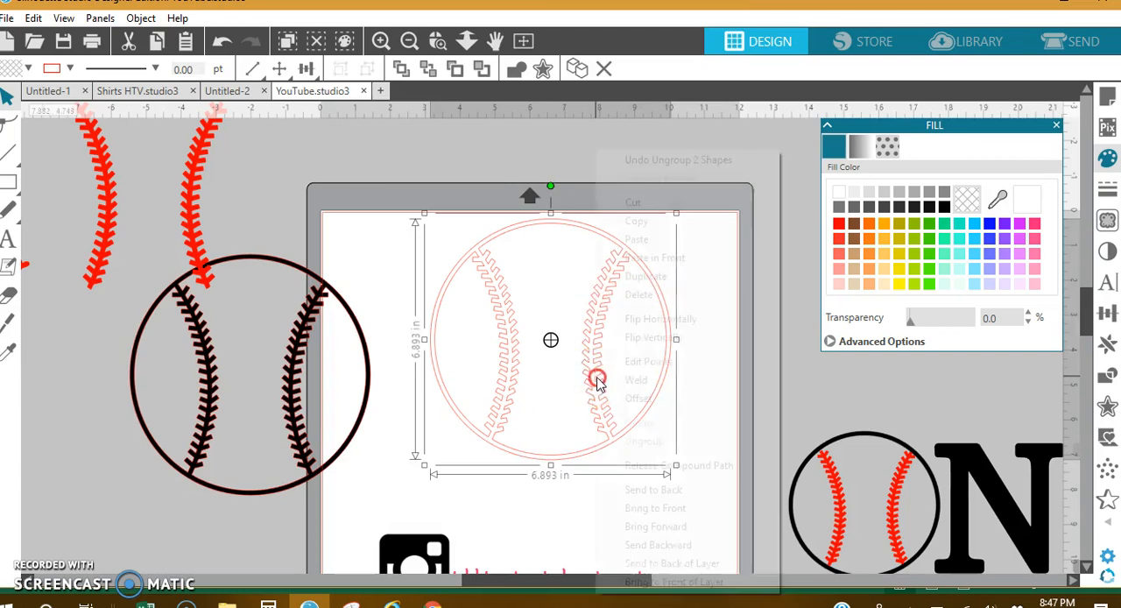
{"action": "left_click", "coordinate": [648, 469]}
{"action": "left_click", "coordinate": [680, 362]}
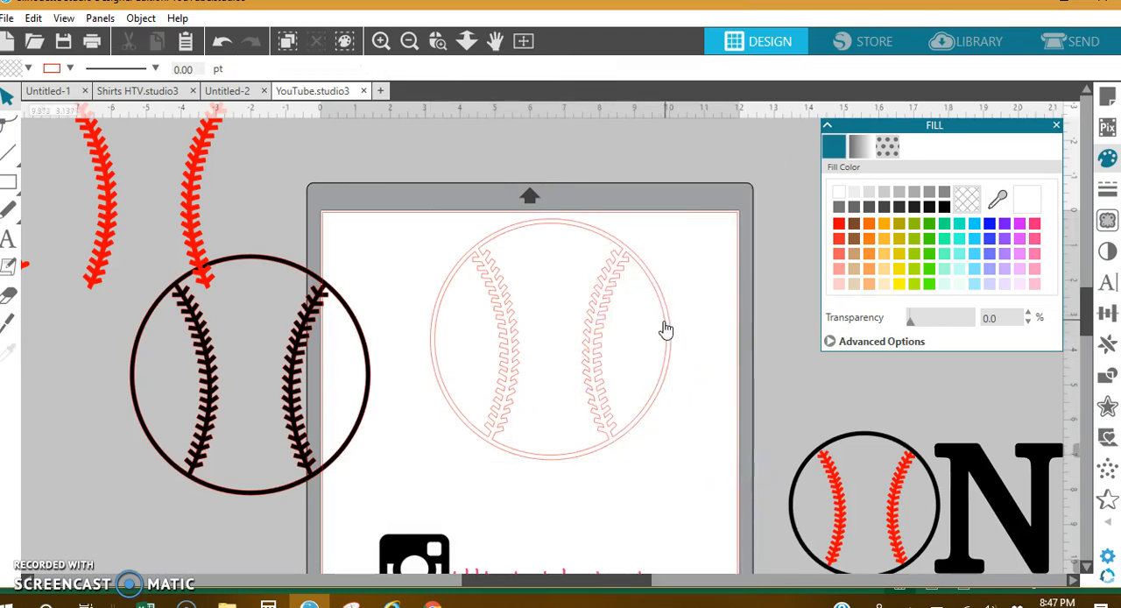
Separate the outer circle, delete the remaining baseball pieces, and place the circle back on the page
{"action": "left_click_drag", "start_coordinate": [668, 322], "coordinate": [776, 240]}
{"action": "left_click_drag", "start_coordinate": [682, 425], "coordinate": [469, 409]}
{"action": "key", "text": "Delete"}
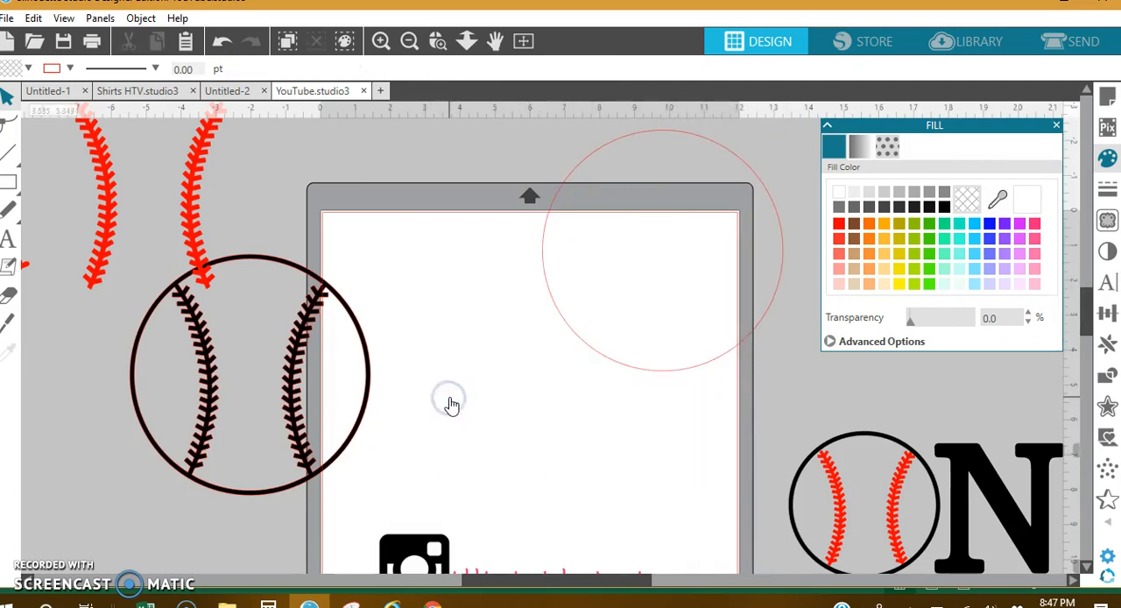
{"action": "left_click_drag", "start_coordinate": [651, 375], "coordinate": [555, 482]}
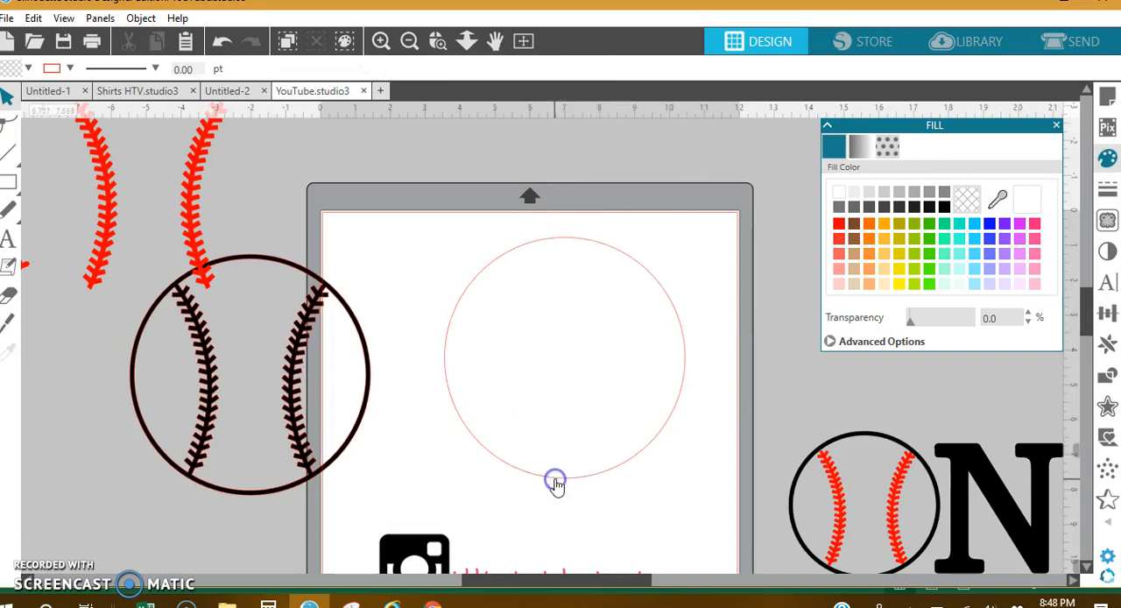
Create a 0.125 in internal offset of the circle
{"action": "left_click", "coordinate": [621, 252]}
{"action": "left_click", "coordinate": [1106, 405]}
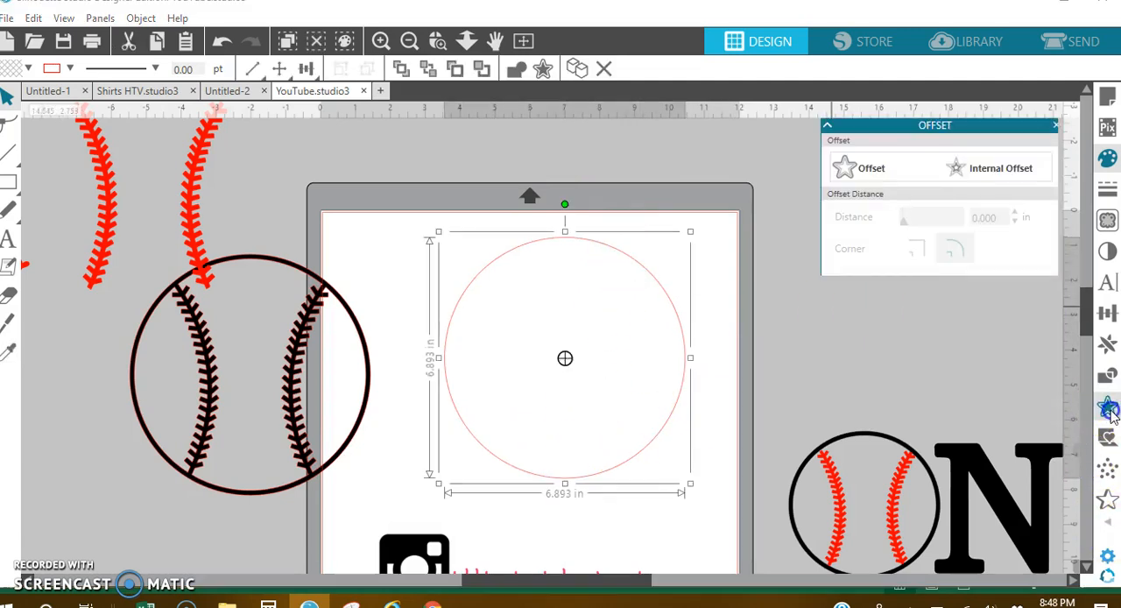
{"action": "left_click", "coordinate": [995, 173]}
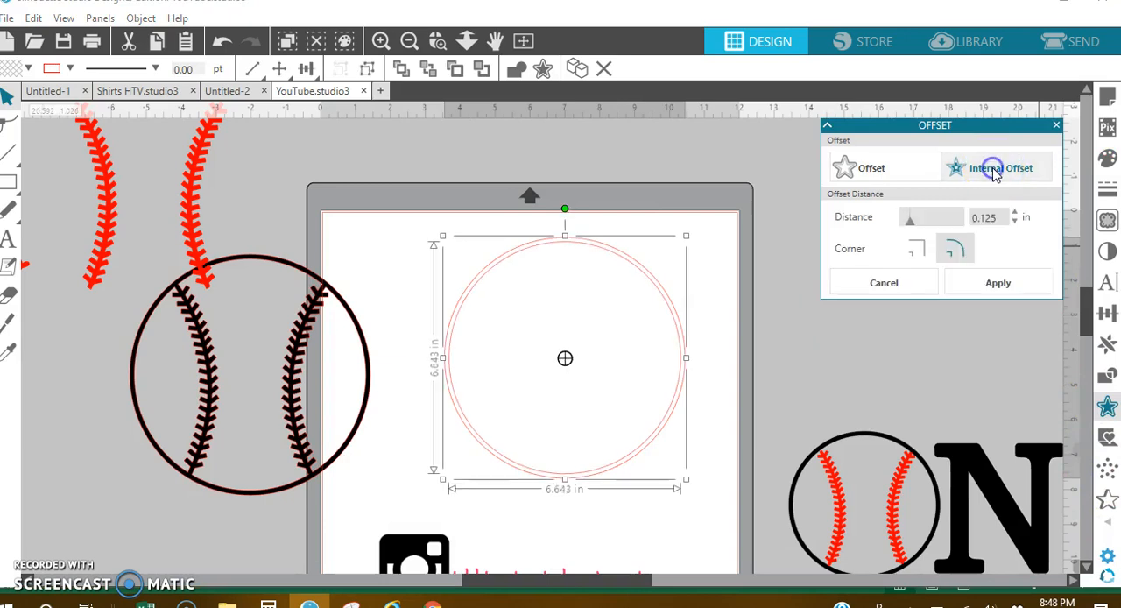
{"action": "left_click", "coordinate": [1022, 293]}
Combine the circle and its internal offset into a compound path
{"action": "left_click_drag", "start_coordinate": [713, 267], "coordinate": [626, 317]}
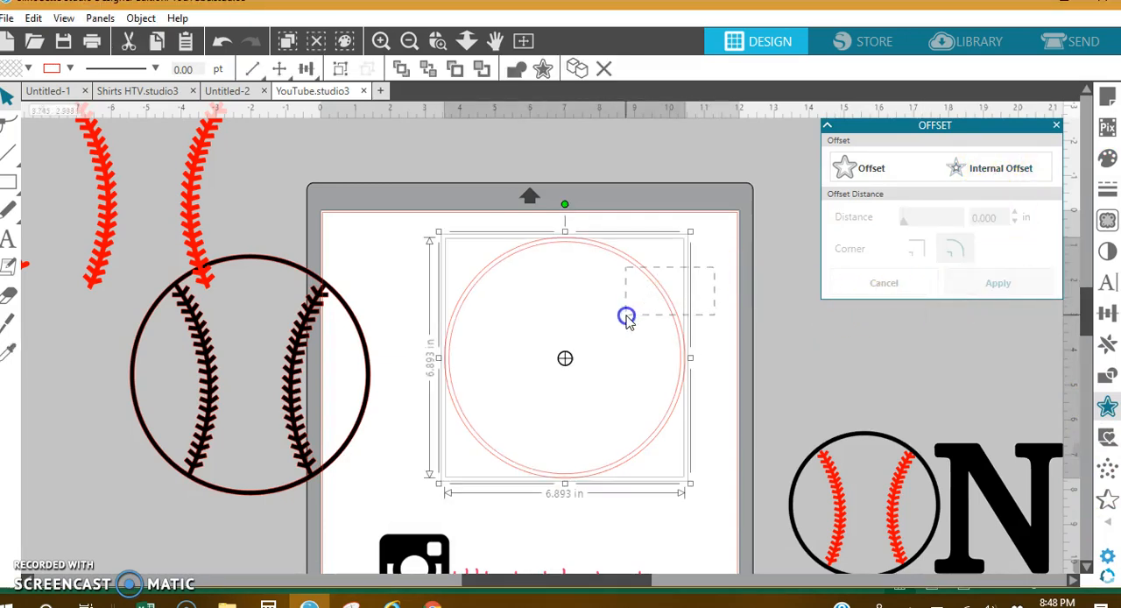
{"action": "right_click", "coordinate": [658, 297]}
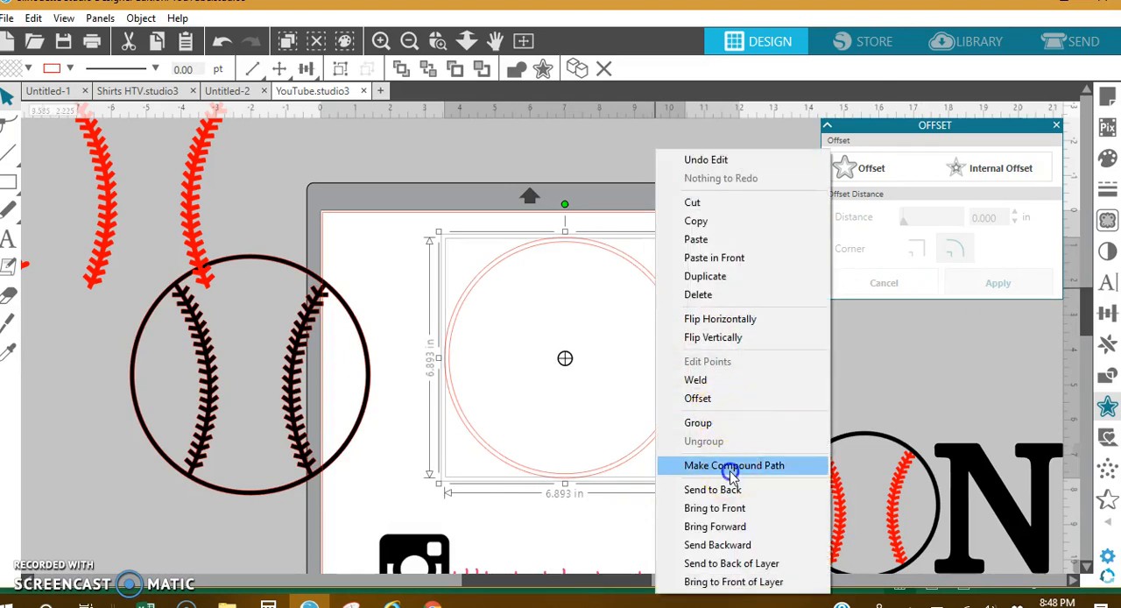
{"action": "left_click", "coordinate": [726, 465]}
Fill the circular ring with black and set its line color to black
{"action": "left_click", "coordinate": [1106, 158]}
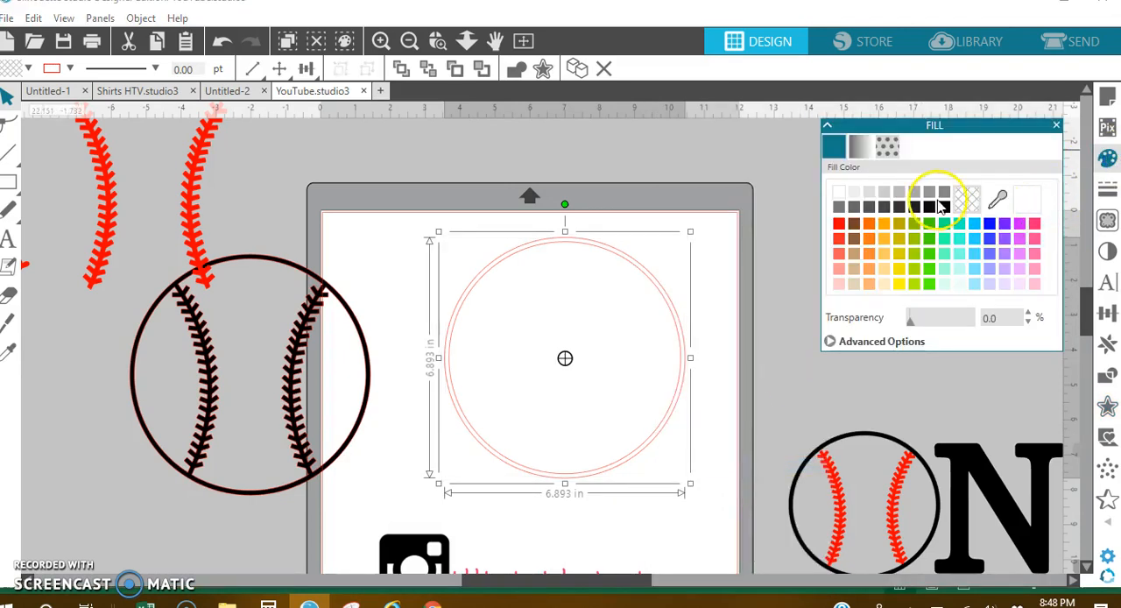
{"action": "left_click", "coordinate": [944, 207]}
{"action": "left_click", "coordinate": [1106, 188]}
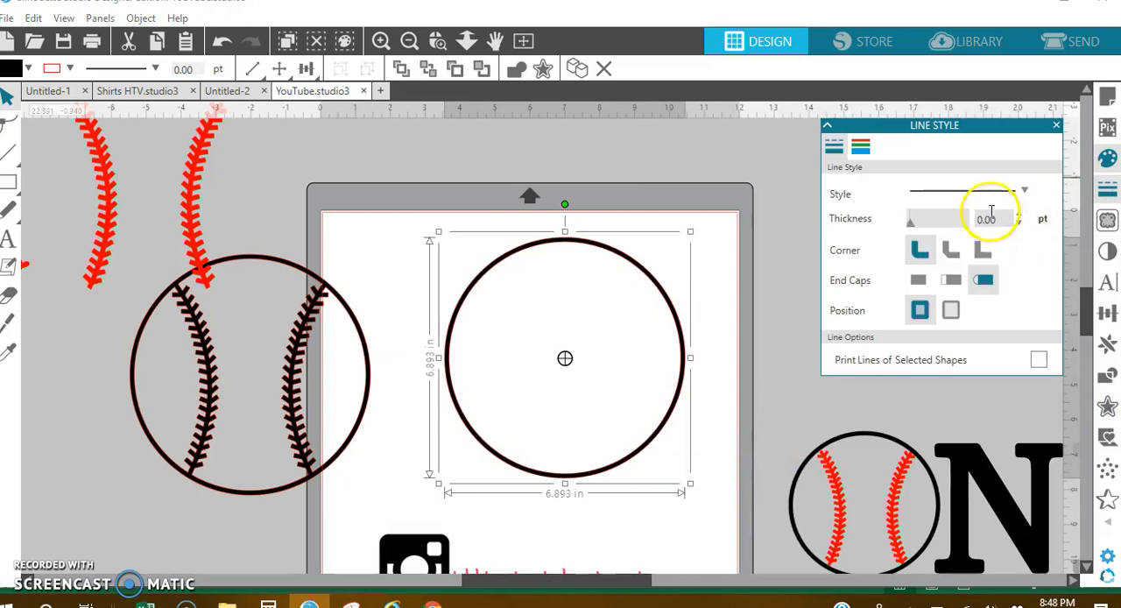
{"action": "left_click", "coordinate": [860, 146]}
{"action": "left_click", "coordinate": [944, 207]}
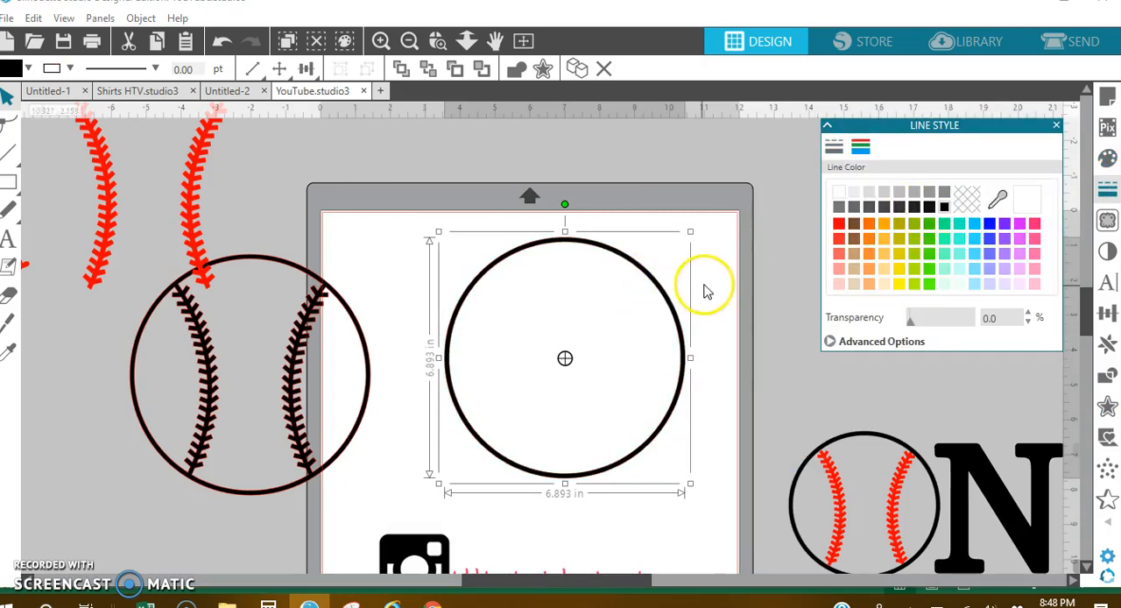
{"action": "left_click", "coordinate": [533, 293]}
Place the grouped red stitches inside the black ring and nudge them slightly into position
{"action": "left_click", "coordinate": [111, 213]}
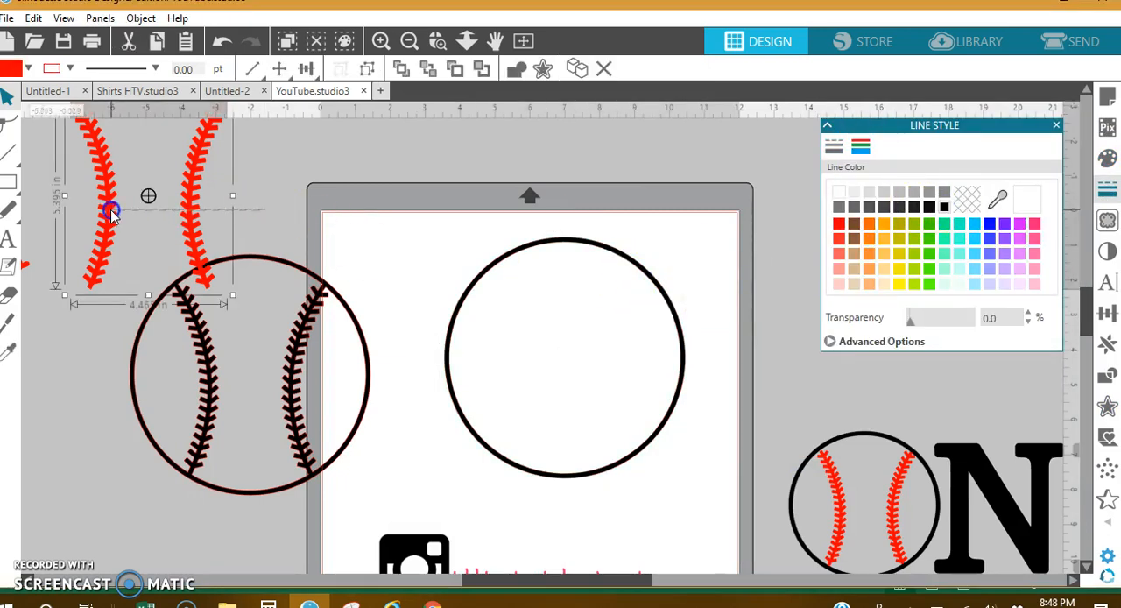
{"action": "left_click_drag", "start_coordinate": [181, 235], "coordinate": [604, 389]}
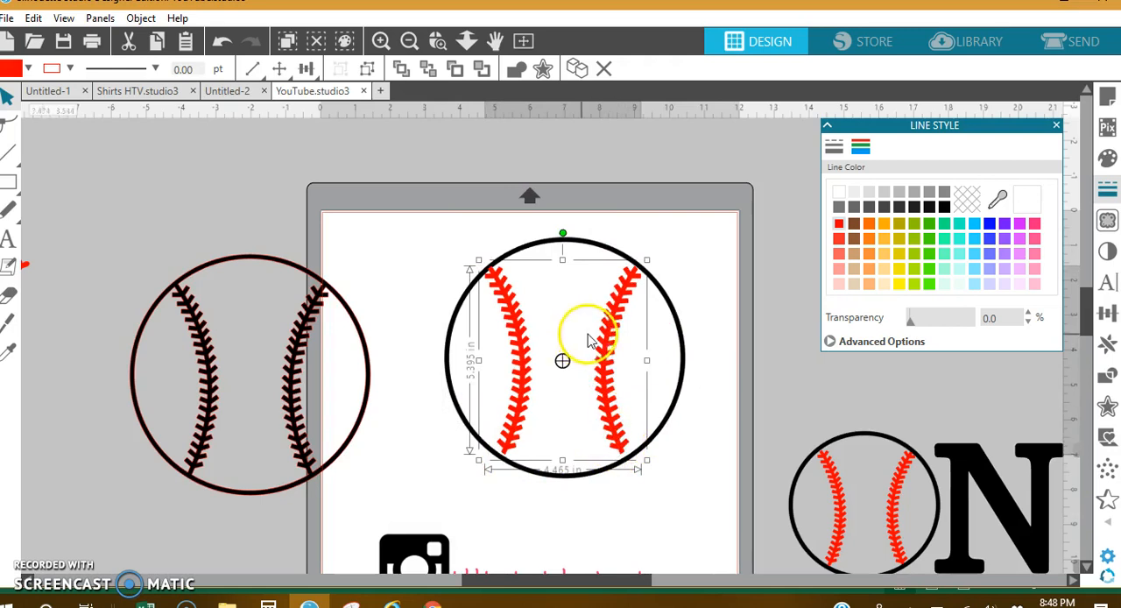
{"action": "left_click", "coordinate": [437, 41]}
{"action": "left_click", "coordinate": [513, 331]}
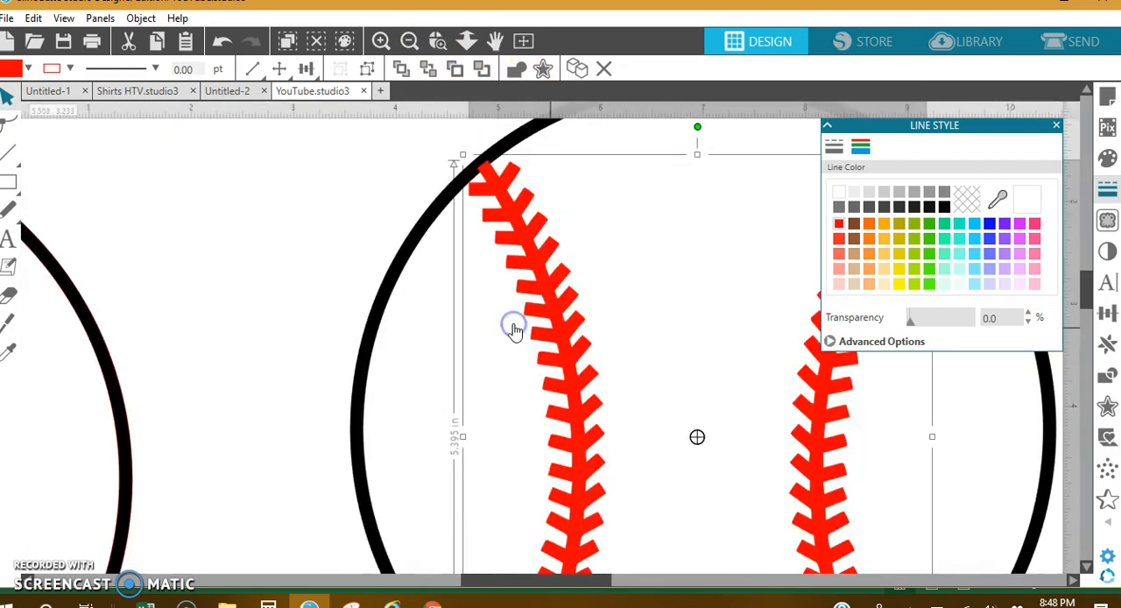
{"action": "left_click_drag", "start_coordinate": [540, 282], "coordinate": [547, 279]}
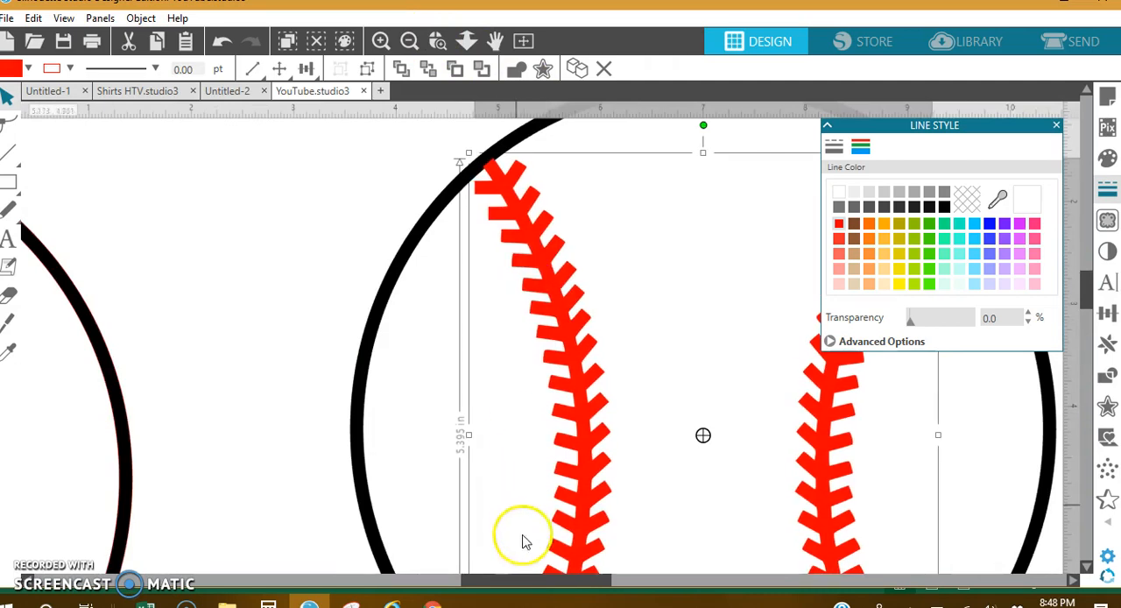
Scale the black ring down to about 6.709 in so it meets the ends of the stitches
{"action": "left_click_drag", "start_coordinate": [534, 580], "coordinate": [580, 583]}
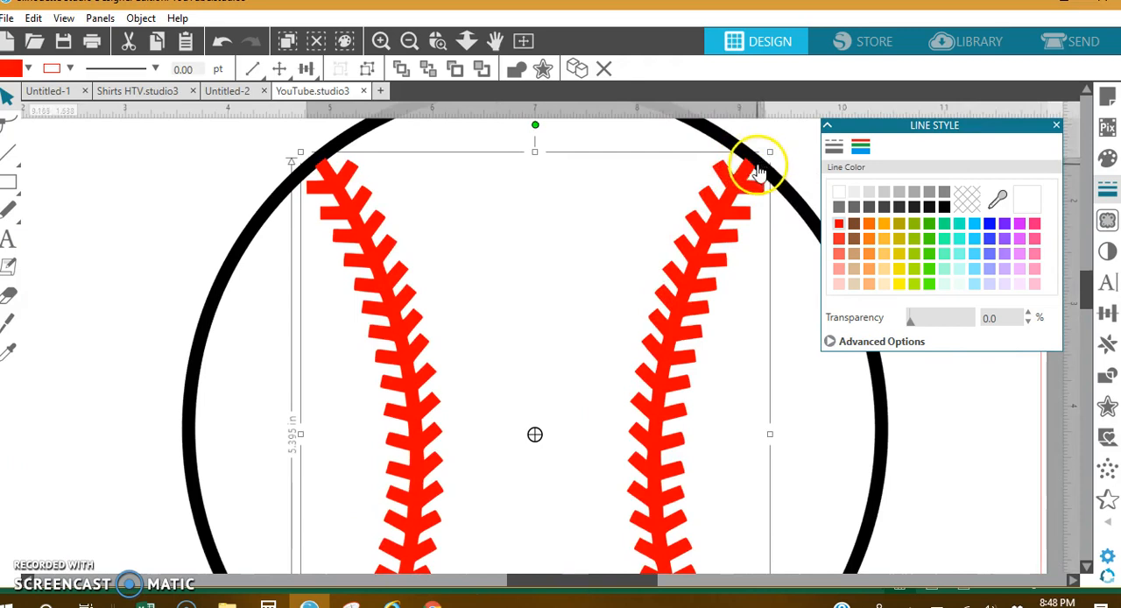
{"action": "scroll", "coordinate": [744, 453], "scroll_direction": "down", "scroll_amount": 5}
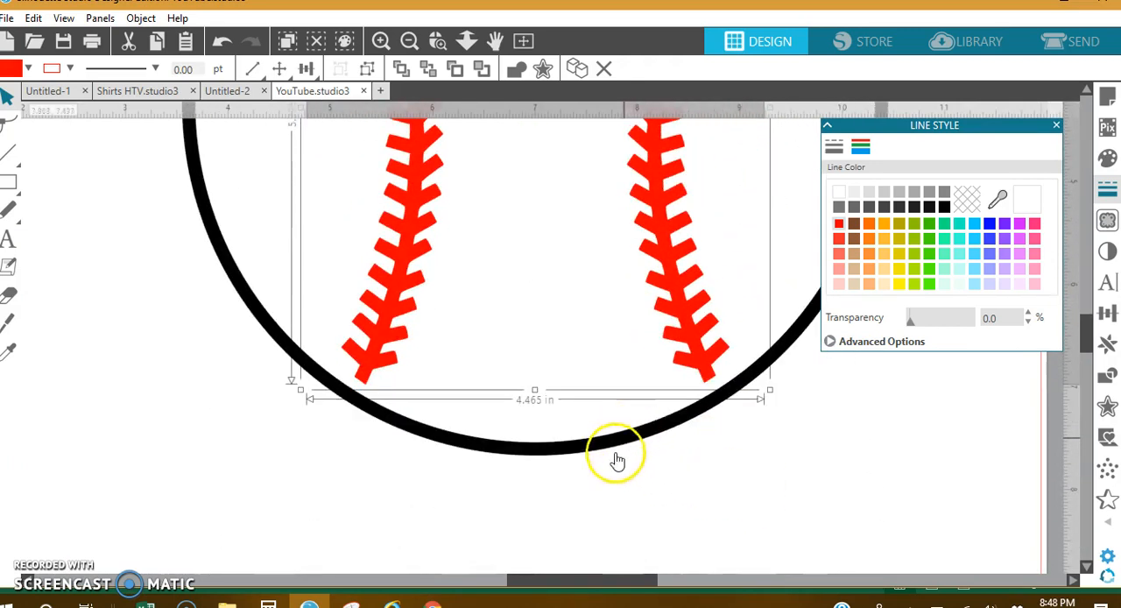
{"action": "left_click", "coordinate": [405, 41]}
{"action": "left_click", "coordinate": [532, 417]}
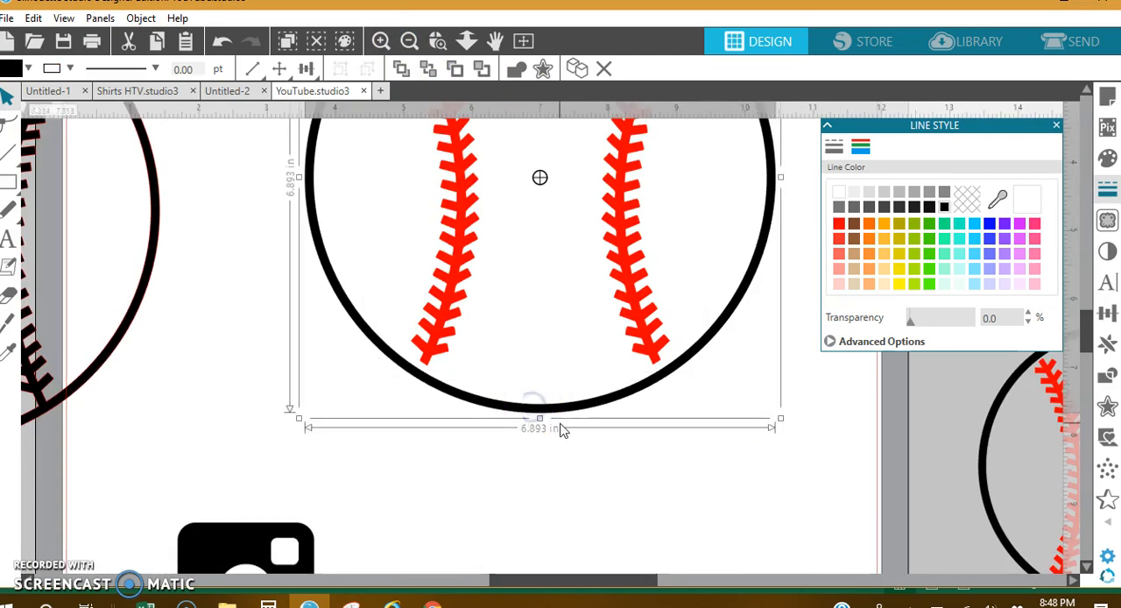
{"action": "left_click_drag", "start_coordinate": [780, 417], "coordinate": [765, 409]}
{"action": "scroll", "coordinate": [724, 465], "scroll_direction": "up", "scroll_amount": 5}
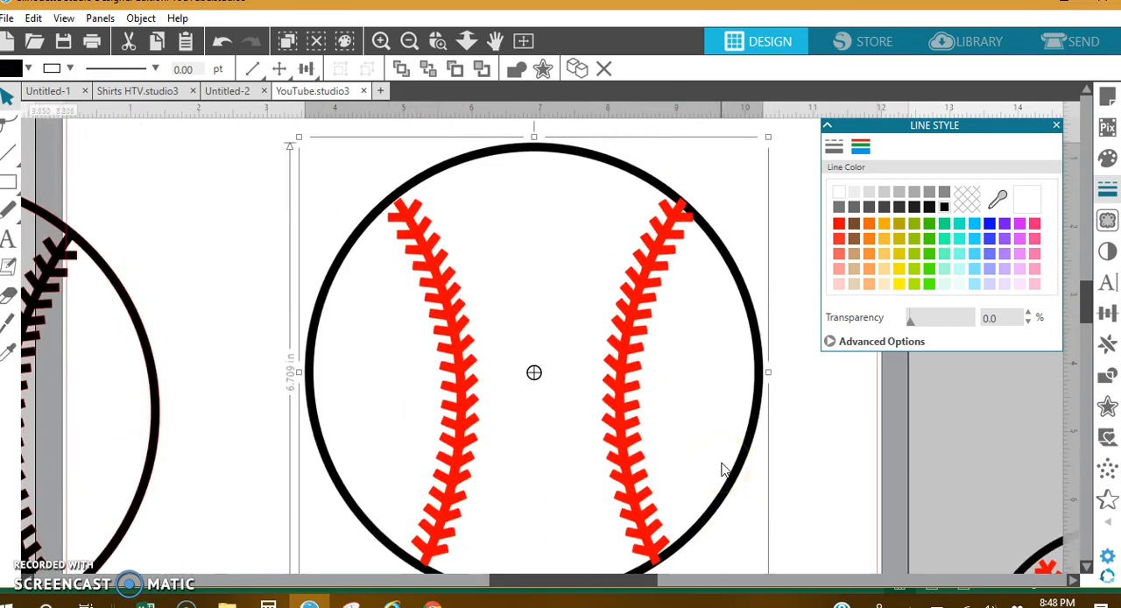
Nudge the red stitches slightly left and up within the resized ring
{"action": "left_click", "coordinate": [451, 303]}
{"action": "key", "text": "Left"}
{"action": "key", "text": "Up"}
{"action": "key", "text": "Up"}
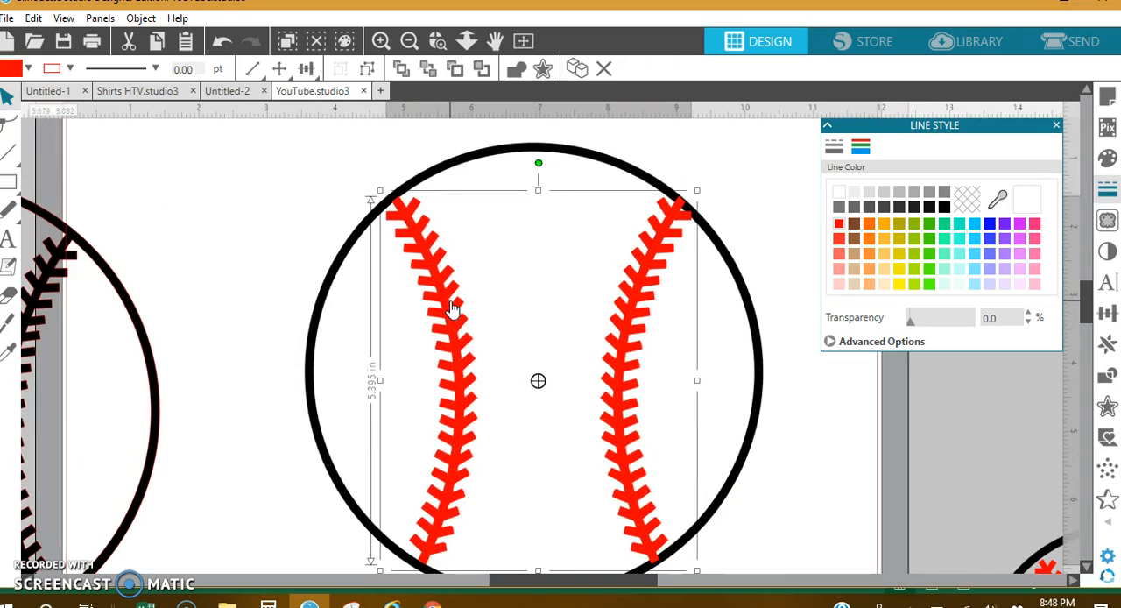
Move the finished red-and-black baseball off the page and bring the all-black baseball onto it
{"action": "scroll", "coordinate": [680, 415], "scroll_direction": "down", "scroll_amount": 3}
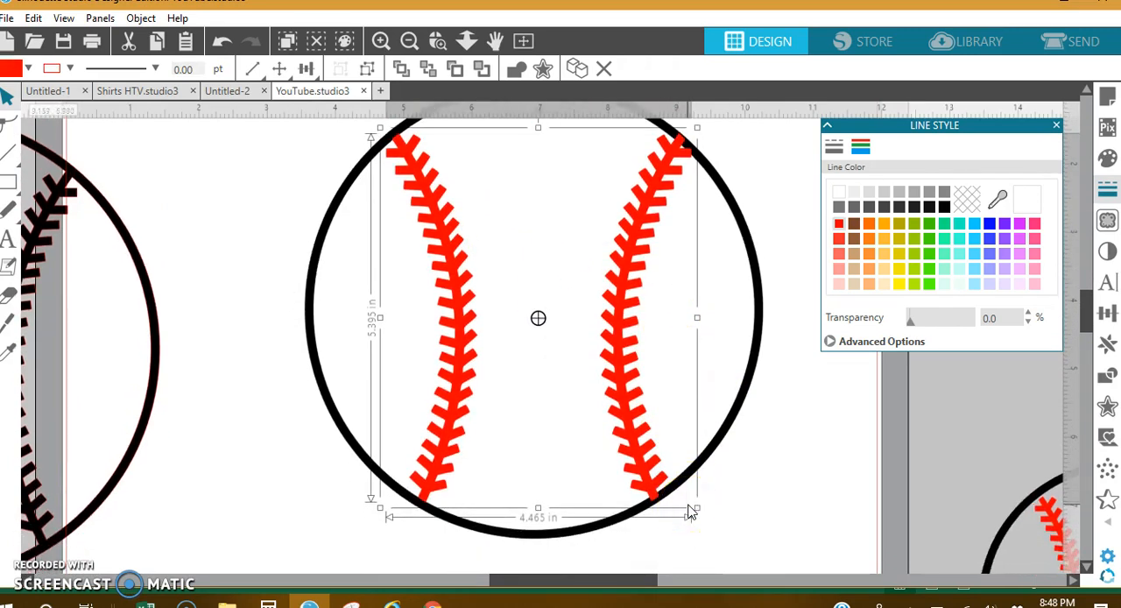
{"action": "left_click", "coordinate": [409, 42]}
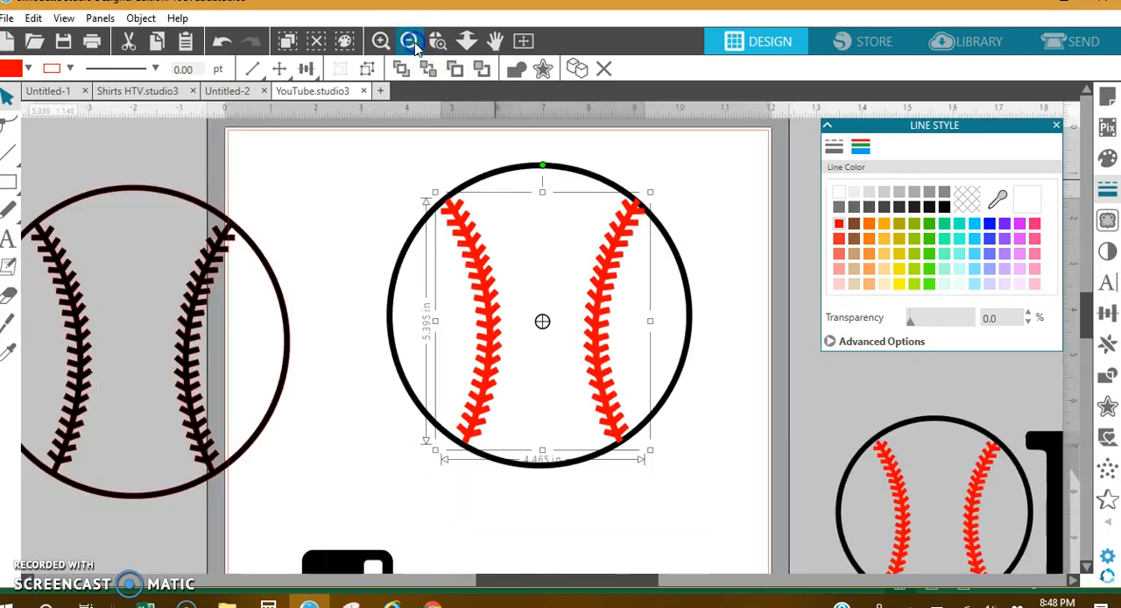
{"action": "left_click", "coordinate": [728, 374]}
{"action": "left_click_drag", "start_coordinate": [729, 375], "coordinate": [374, 217]}
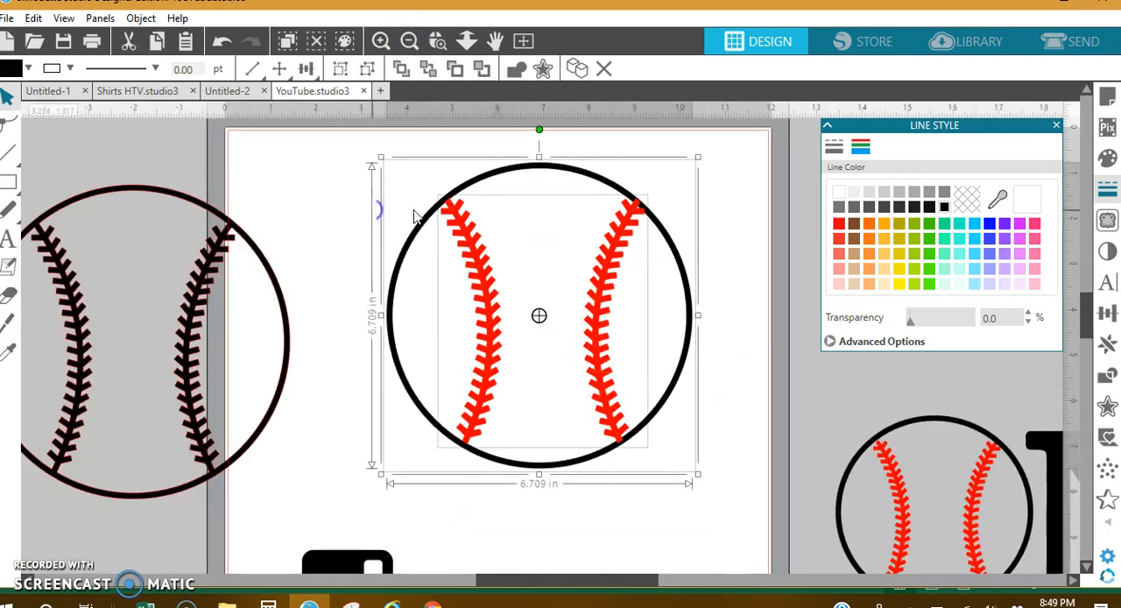
{"action": "left_click_drag", "start_coordinate": [475, 180], "coordinate": [810, 140]}
{"action": "left_click_drag", "start_coordinate": [225, 219], "coordinate": [561, 183]}
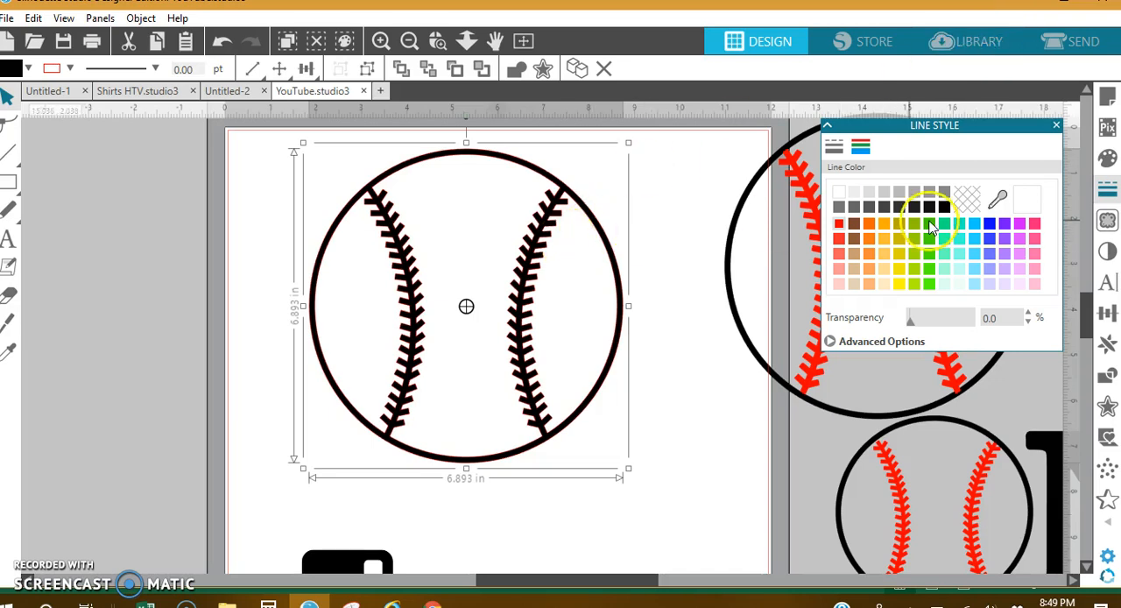
Fill the all-black baseball with red and ungroup it
{"action": "left_click", "coordinate": [1104, 159]}
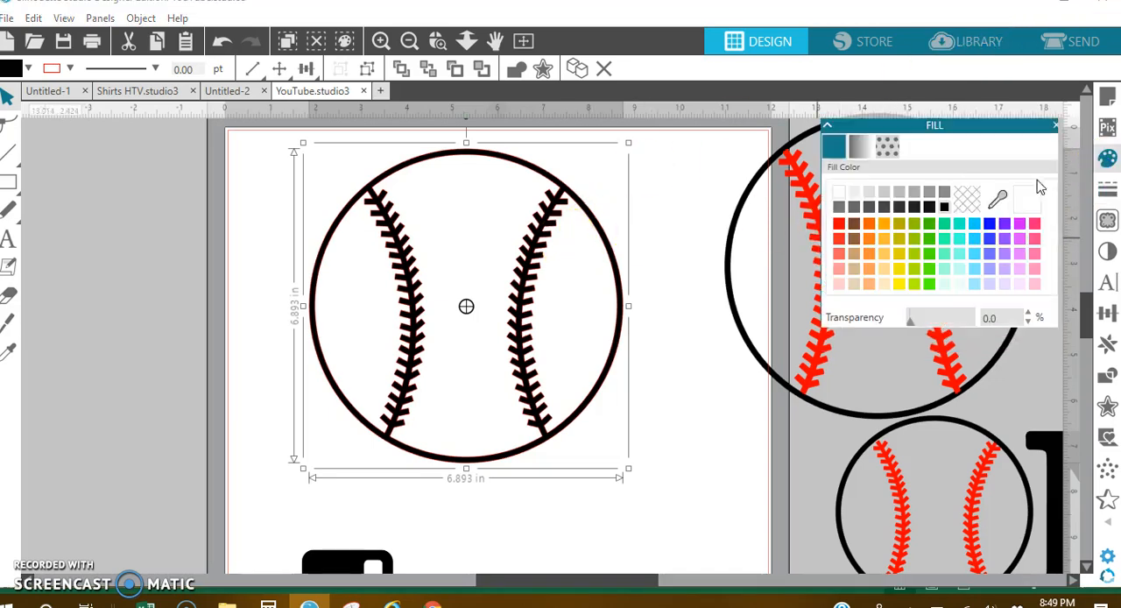
{"action": "left_click", "coordinate": [837, 223]}
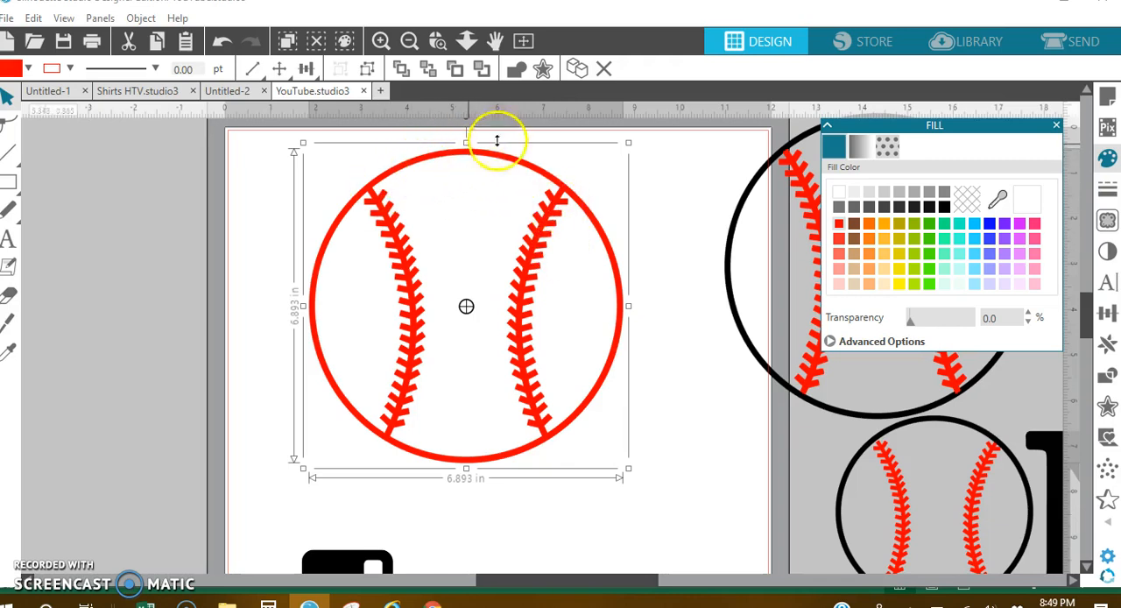
{"action": "right_click", "coordinate": [597, 229]}
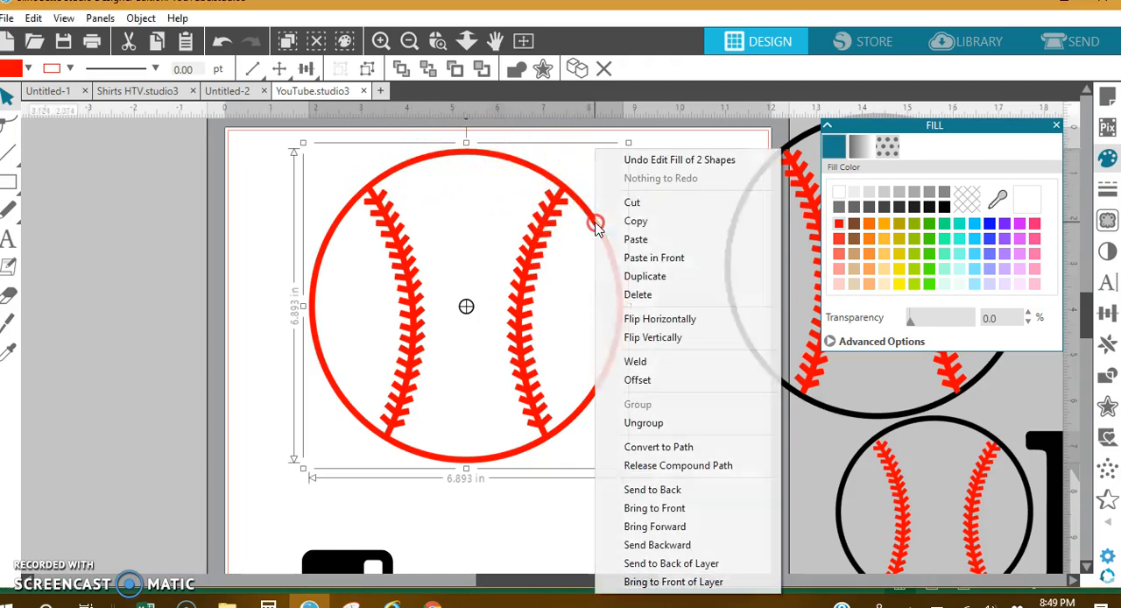
{"action": "left_click", "coordinate": [666, 421]}
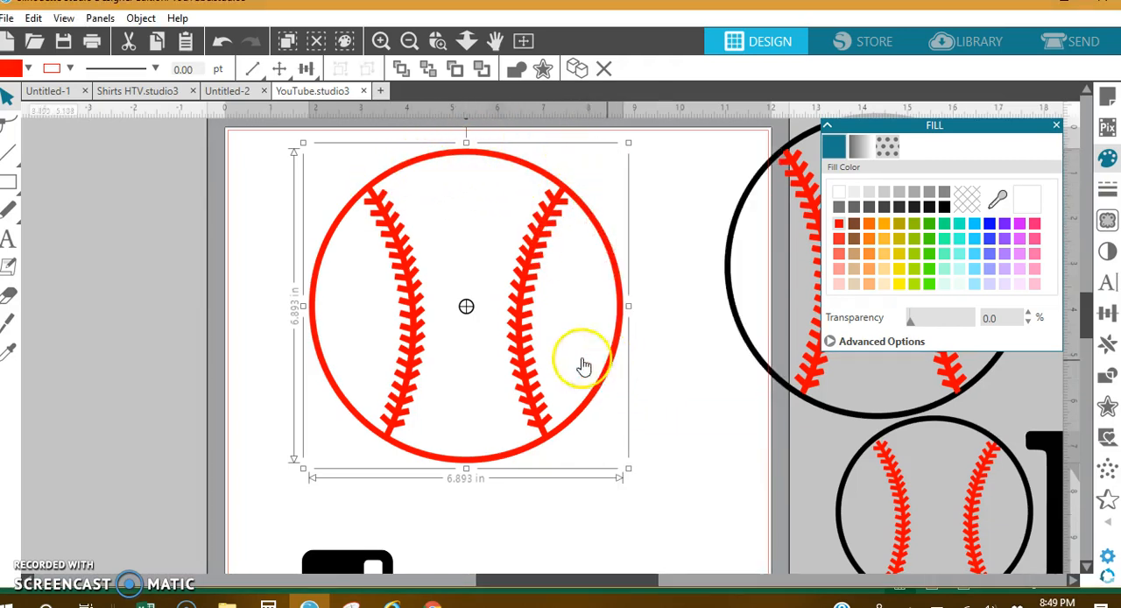
Release the red baseball's compound path and remove the fill from all its pieces
{"action": "right_click", "coordinate": [530, 338]}
{"action": "left_click", "coordinate": [576, 465]}
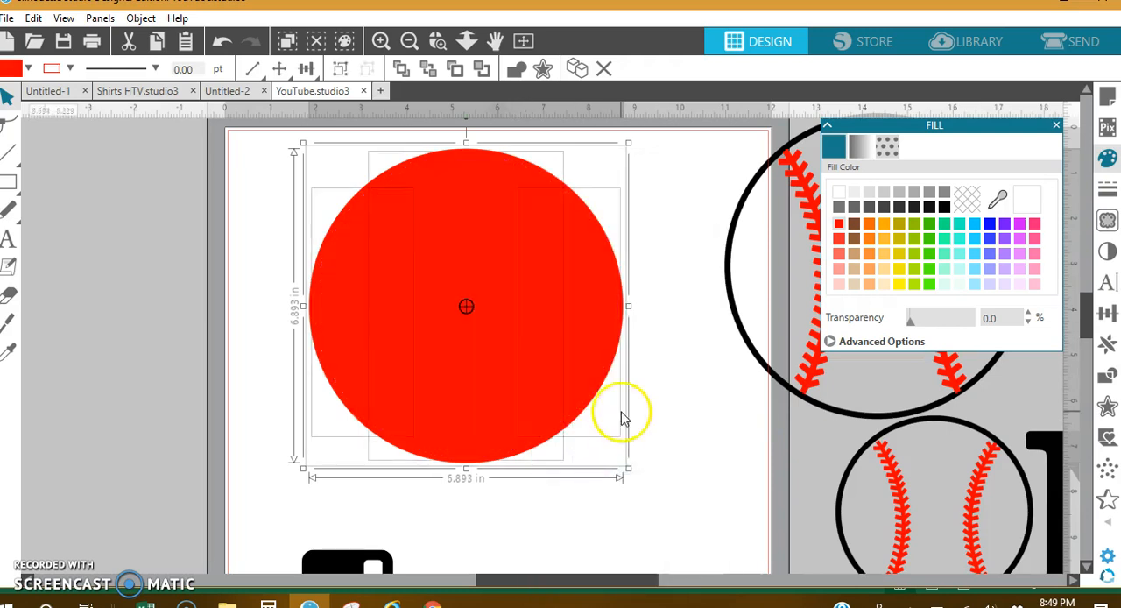
{"action": "left_click", "coordinate": [968, 200]}
{"action": "left_click", "coordinate": [658, 231]}
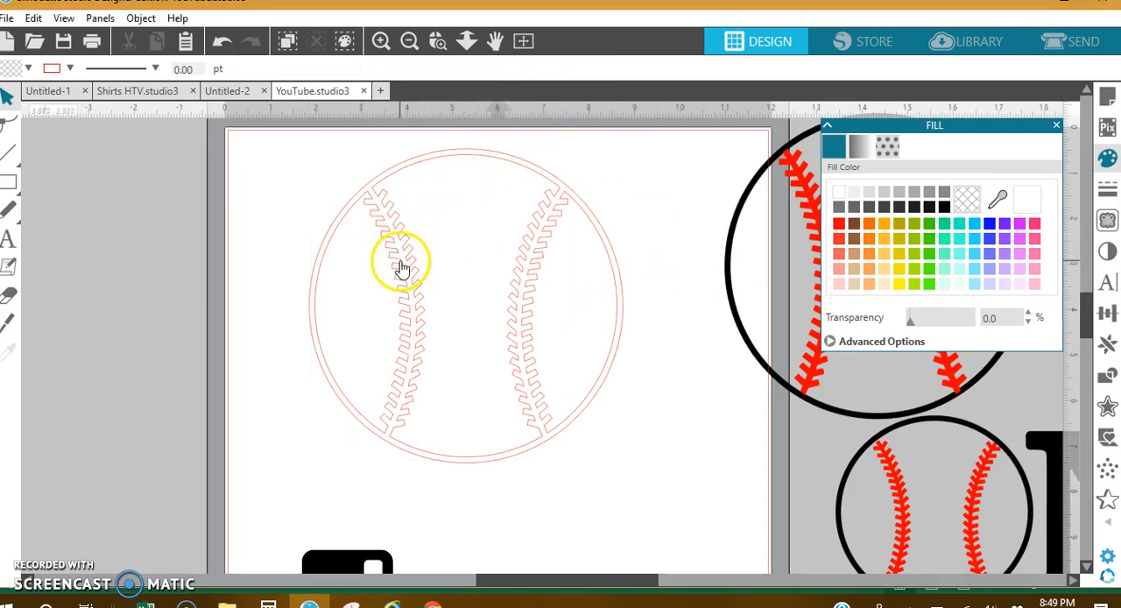
{"action": "mouse_move", "coordinate": [401, 267]}
{"action": "left_mouse_down"}
{"action": "mouse_move", "coordinate": [311, 354]}
{"action": "mouse_move", "coordinate": [368, 268]}
{"action": "mouse_move", "coordinate": [388, 258]}
{"action": "left_mouse_up"}
{"action": "left_click", "coordinate": [292, 125]}
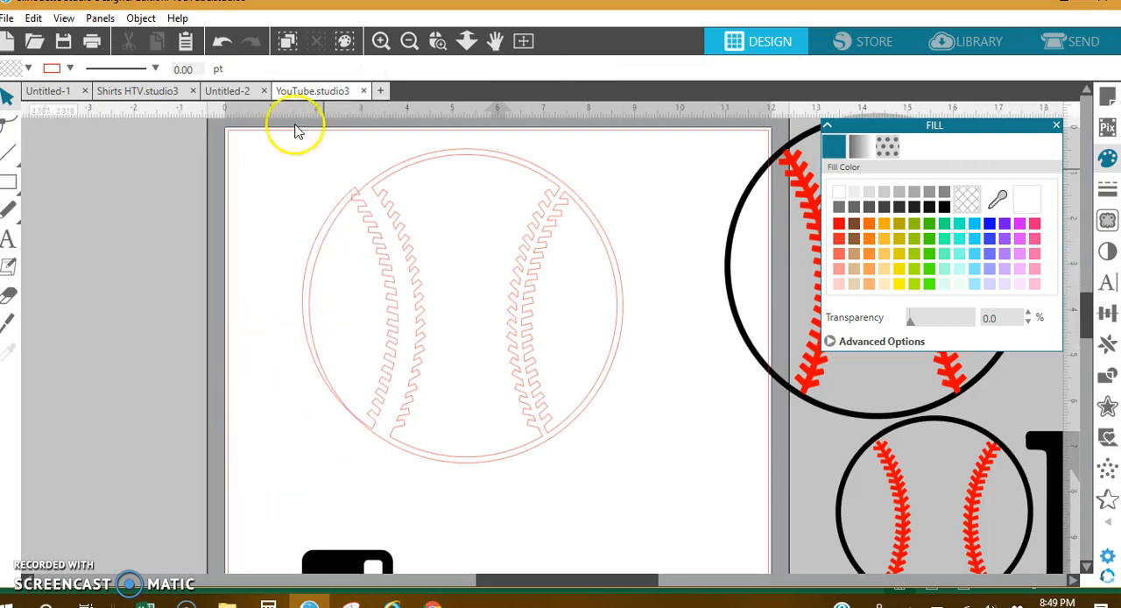
{"action": "left_click", "coordinate": [222, 41]}
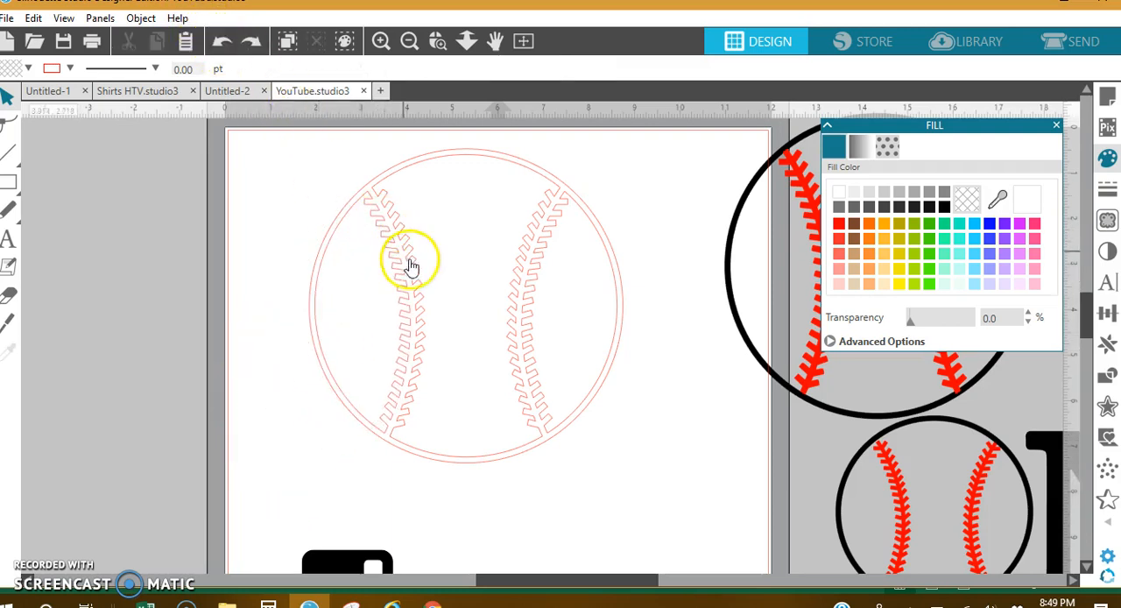
Cut across the upper end of the left stitch line using the Knife tool with the Solid and Straight options
{"action": "left_click", "coordinate": [8, 323]}
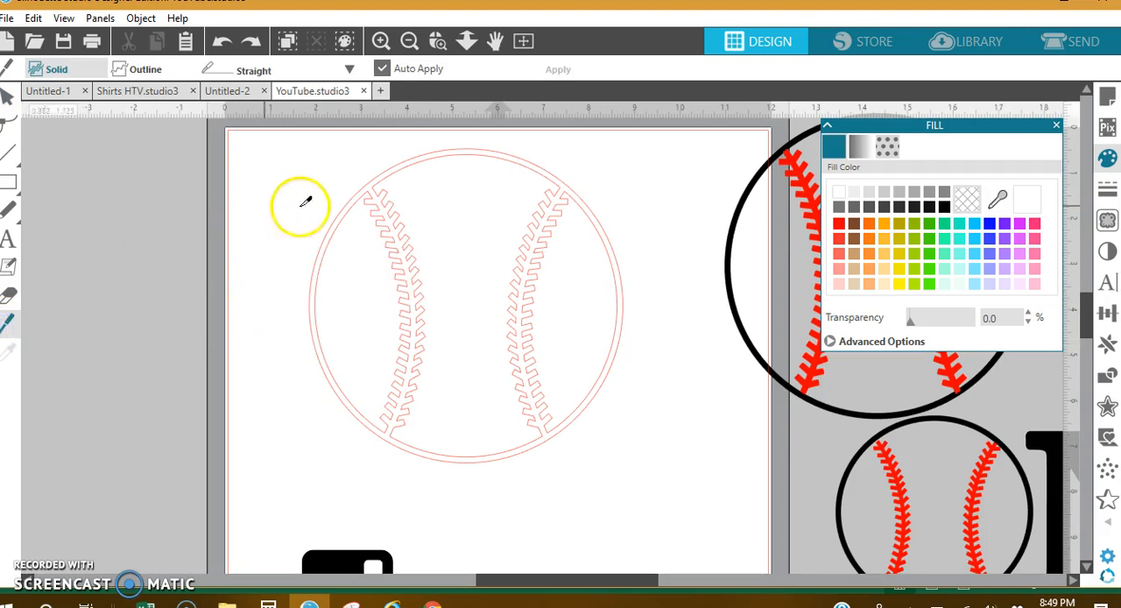
{"action": "mouse_move", "coordinate": [368, 194]}
{"action": "left_mouse_down"}
{"action": "mouse_move", "coordinate": [387, 179]}
{"action": "mouse_move", "coordinate": [380, 186]}
{"action": "left_mouse_up"}
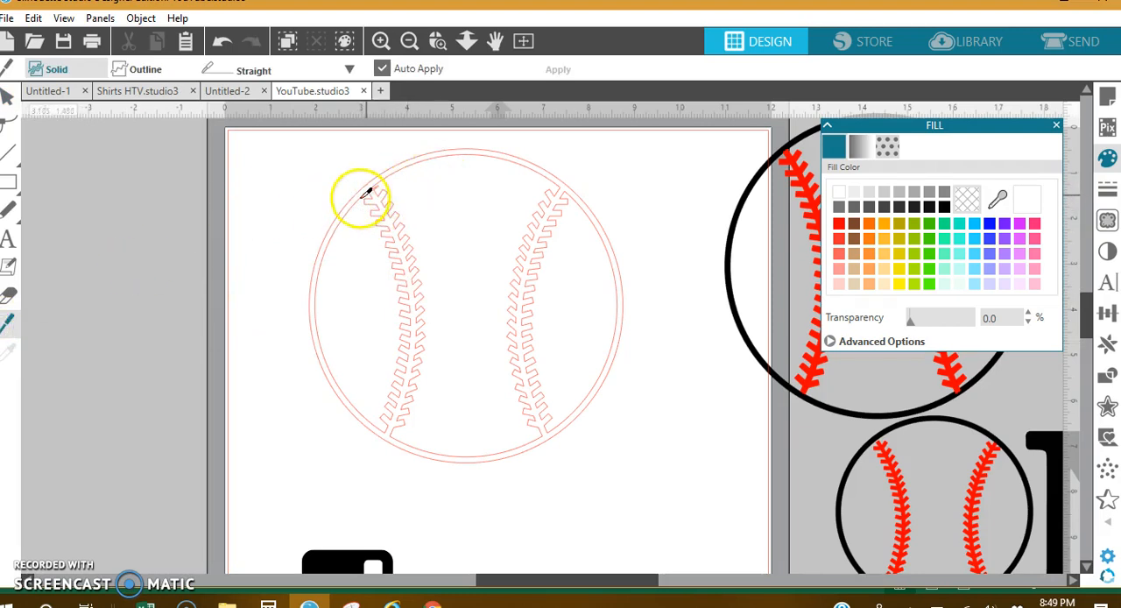
{"action": "left_click", "coordinate": [438, 40]}
{"action": "left_click", "coordinate": [393, 195]}
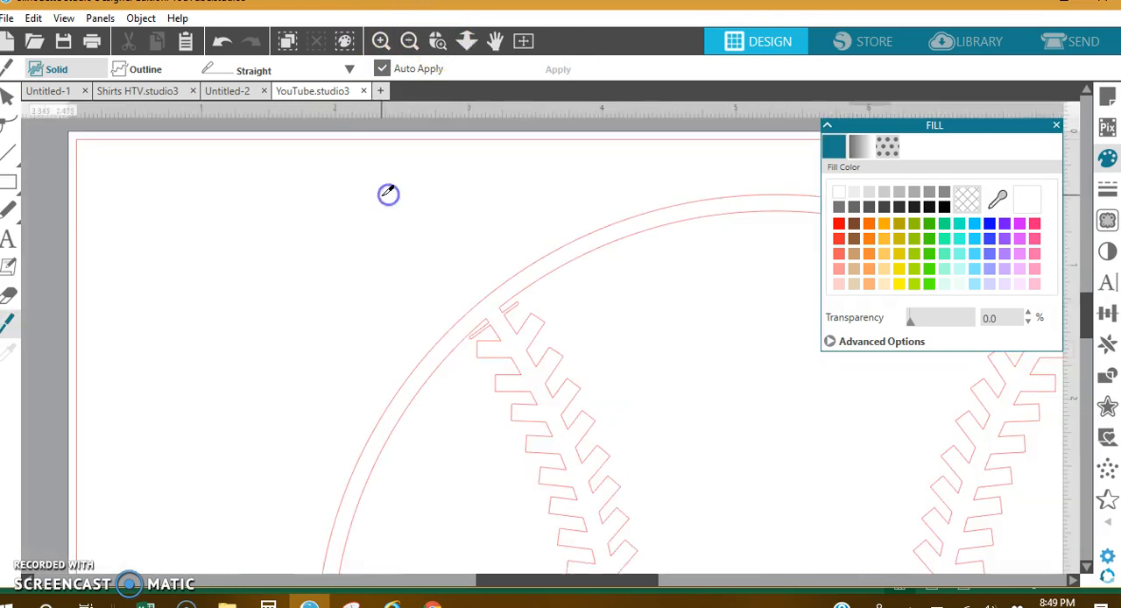
{"action": "left_click", "coordinate": [481, 364]}
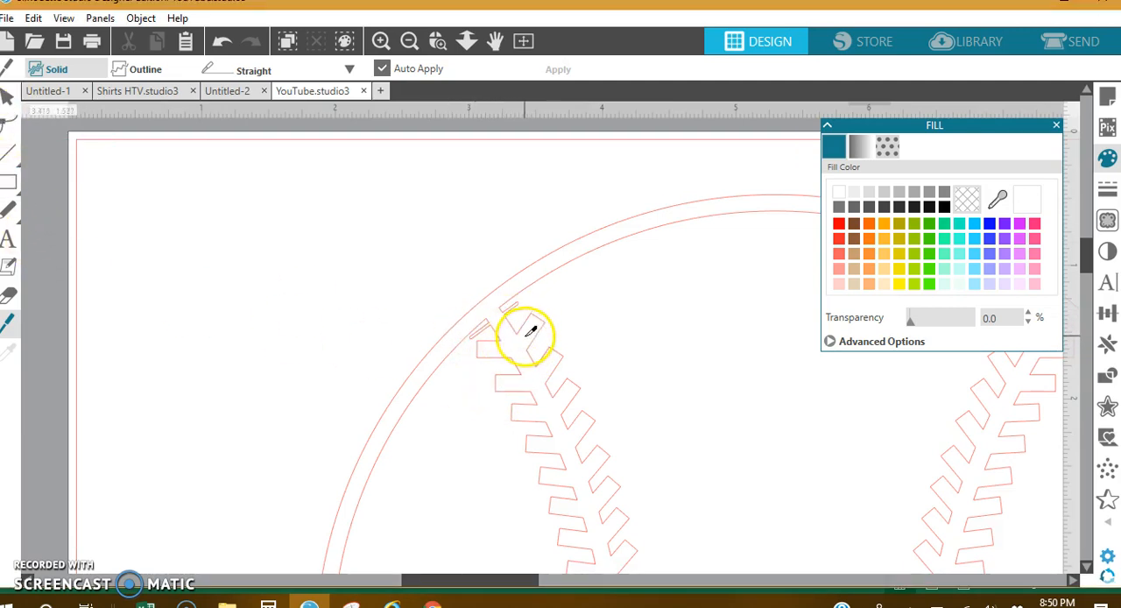
Open the piece beside the cut left stitch line for point editing and examine its points along the whole seam
{"action": "left_click", "coordinate": [8, 96]}
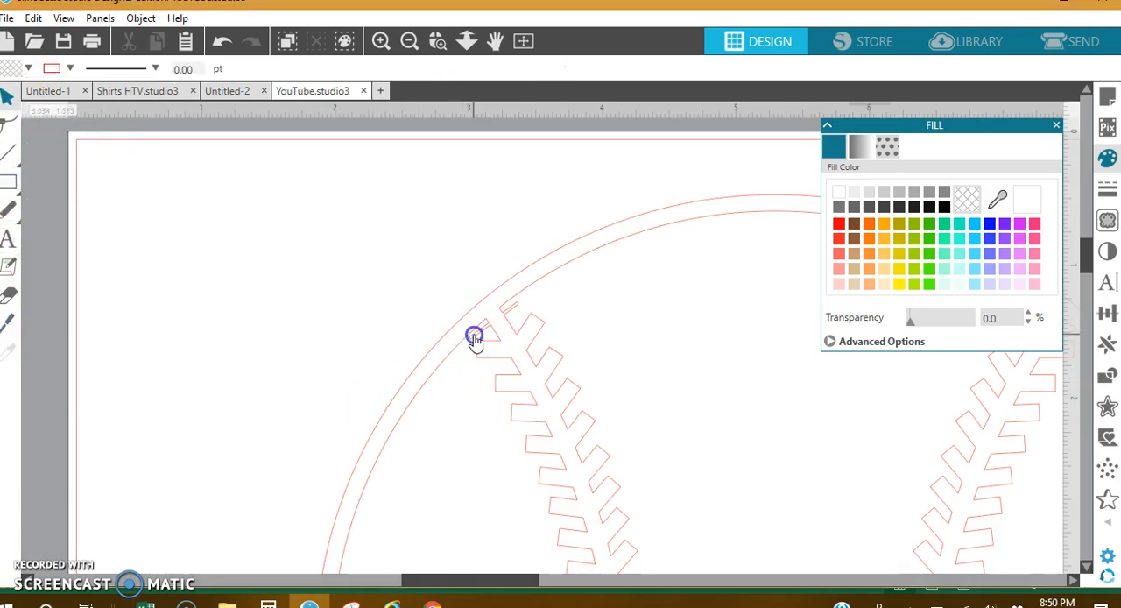
{"action": "double_click", "coordinate": [473, 340]}
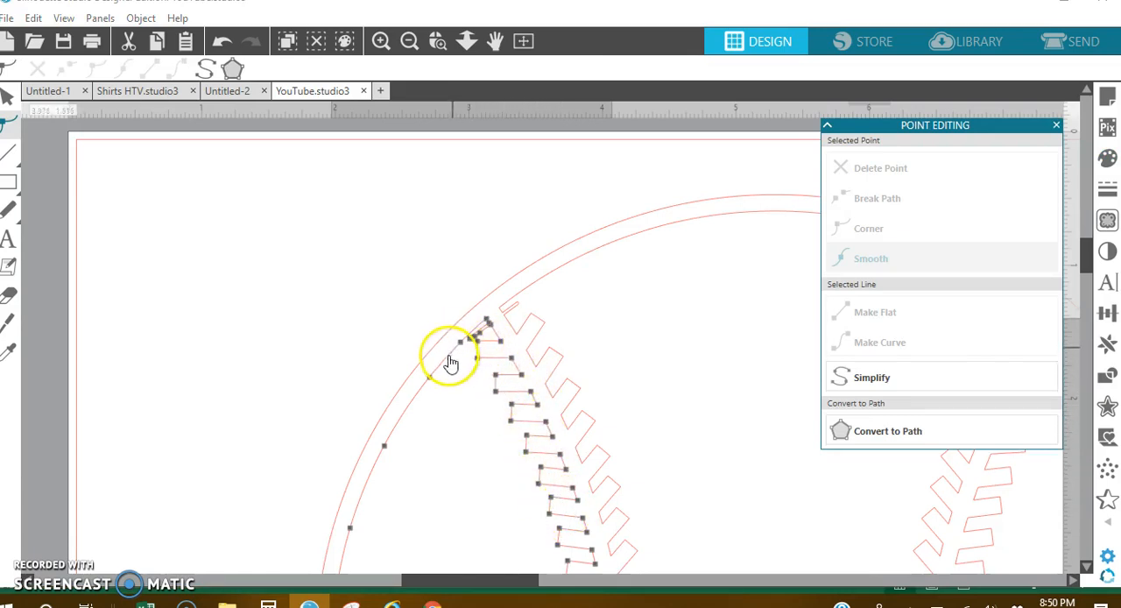
{"action": "left_click", "coordinate": [408, 42]}
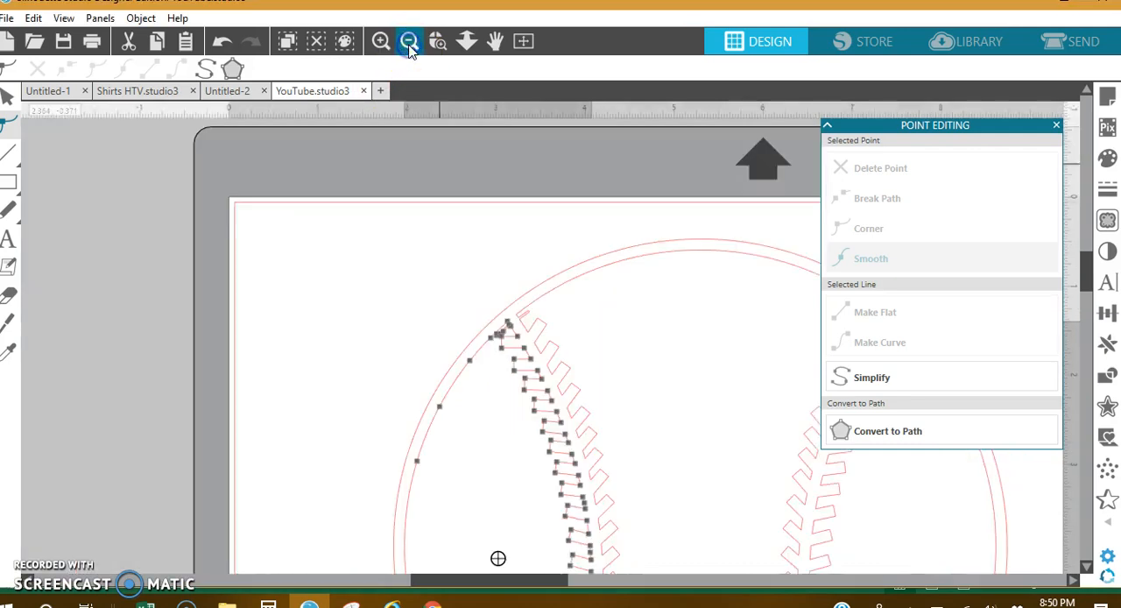
{"action": "left_click", "coordinate": [407, 42]}
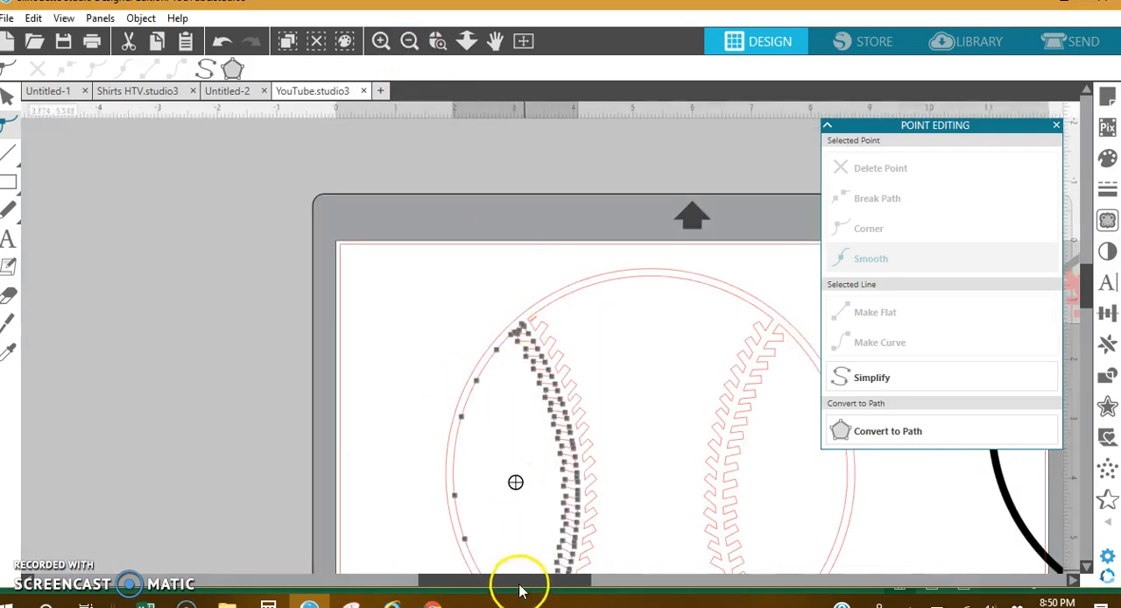
{"action": "left_click_drag", "start_coordinate": [519, 585], "coordinate": [573, 583]}
{"action": "scroll", "coordinate": [578, 562], "scroll_direction": "down", "scroll_amount": 3}
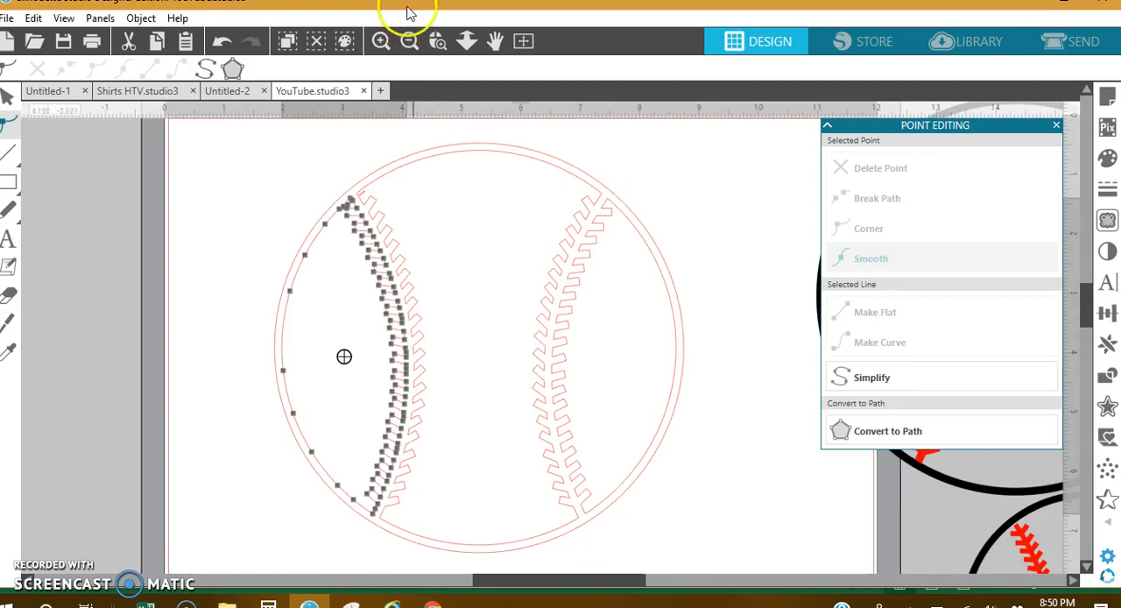
{"action": "left_click", "coordinate": [408, 42]}
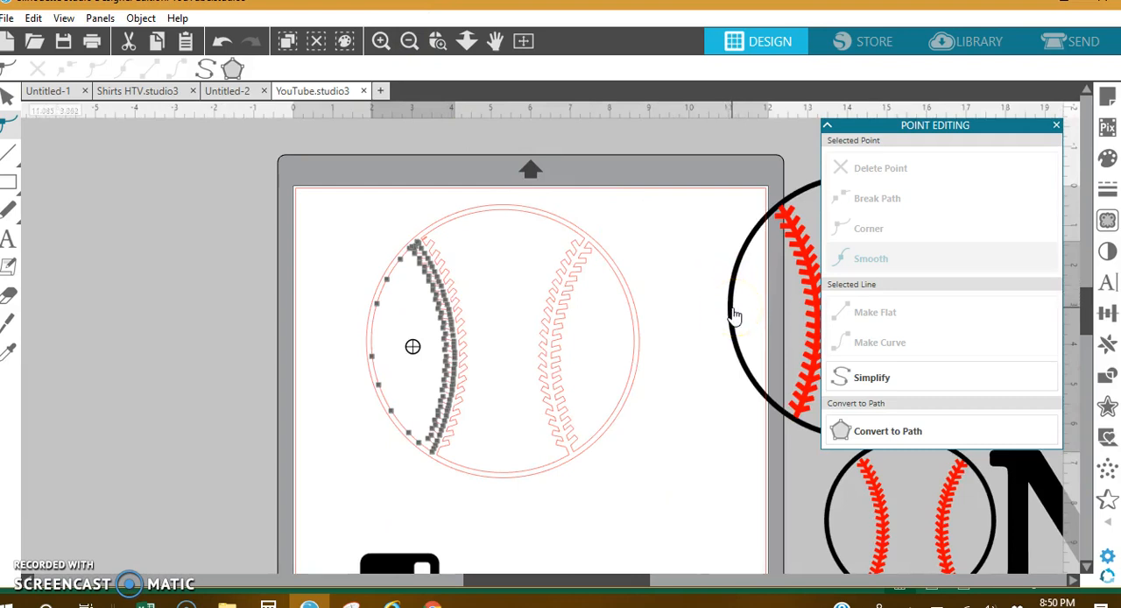
{"action": "left_click", "coordinate": [655, 257]}
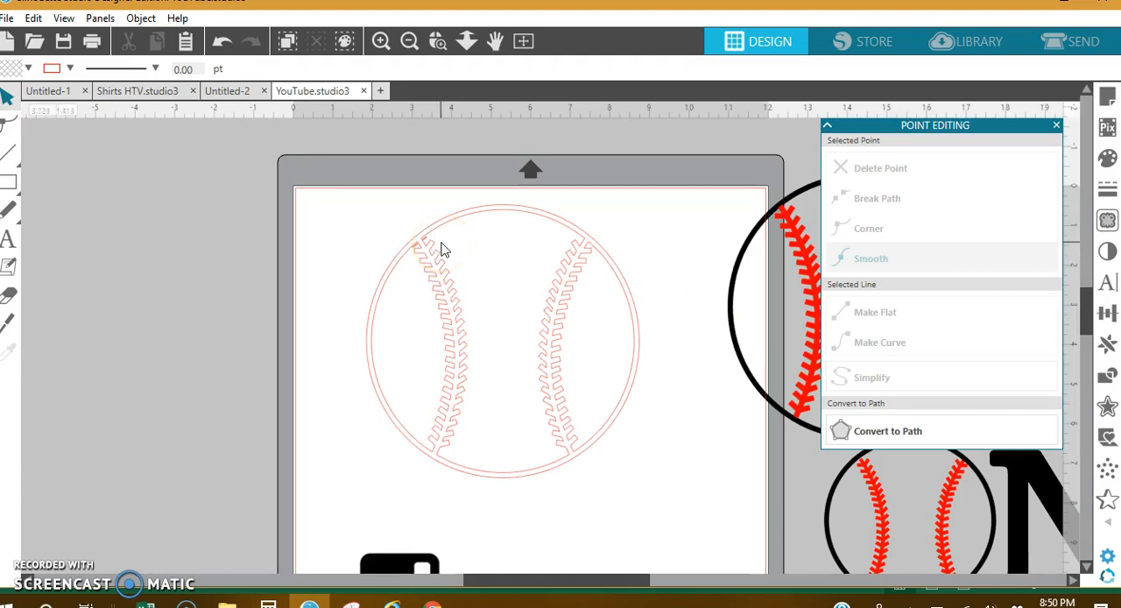
Delete the unfilled baseball outlines from the page and move the finished red-and-black baseball back onto it
{"action": "left_click_drag", "start_coordinate": [382, 220], "coordinate": [636, 452]}
{"action": "key", "text": "Delete"}
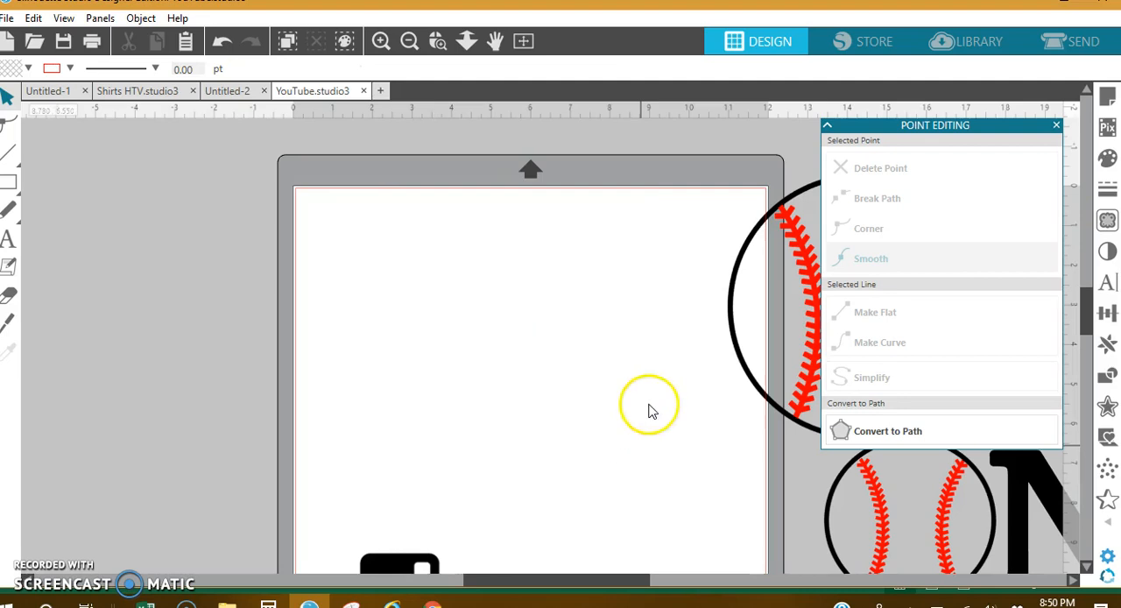
{"action": "left_click", "coordinate": [767, 328]}
{"action": "left_click_drag", "start_coordinate": [798, 328], "coordinate": [421, 351]}
{"action": "left_click", "coordinate": [692, 389]}
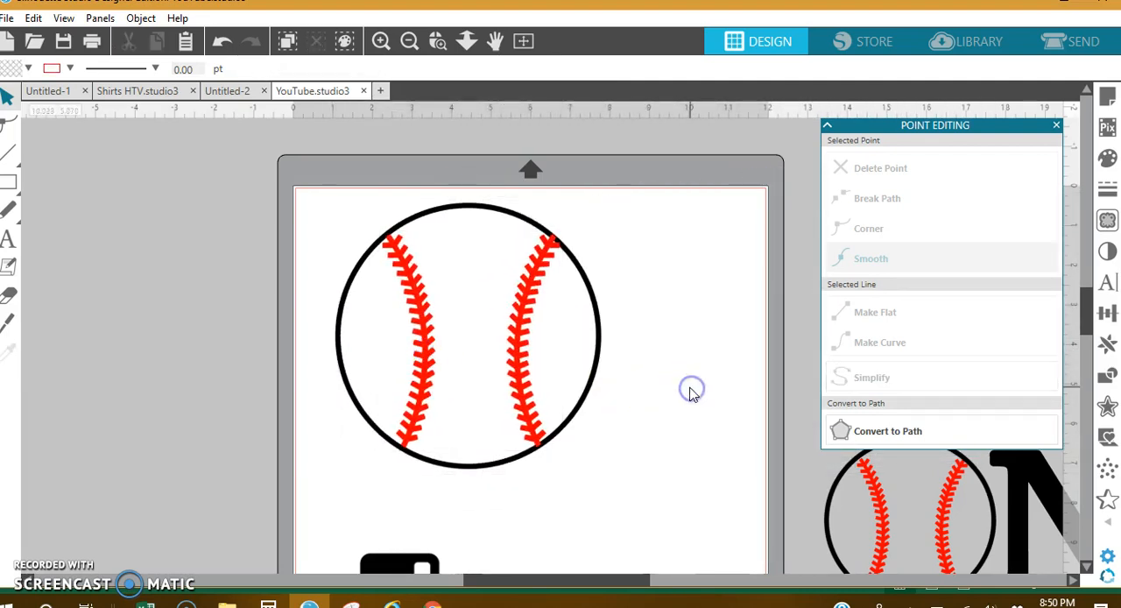